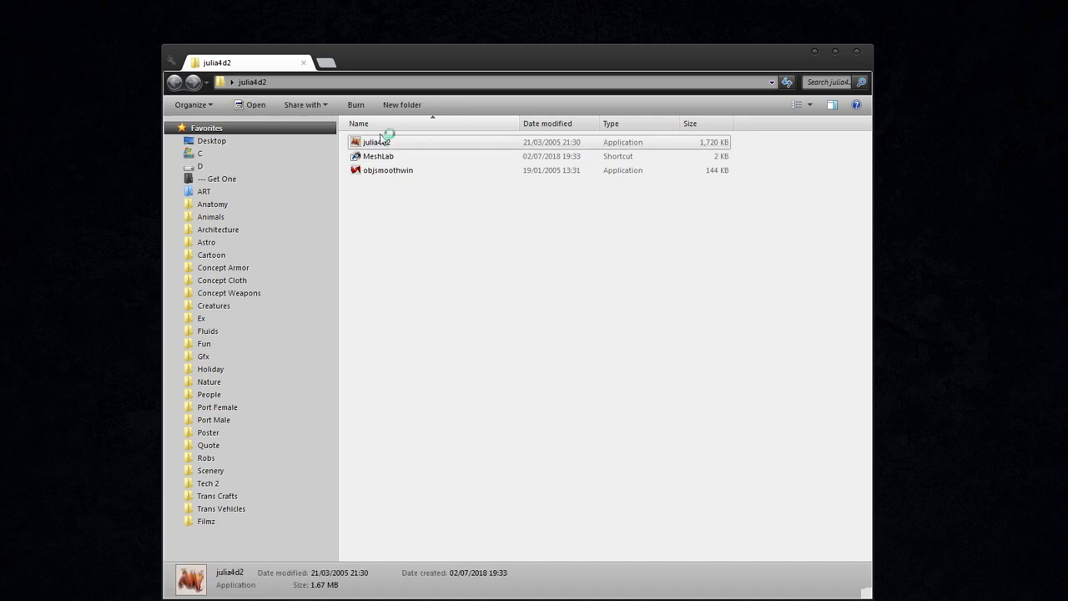
Step: Generate the Julia set on screen with the Classic formula Z = Z^a + C
{"action": "left_click_drag", "start_coordinate": [637, 381], "coordinate": [497, 435]}
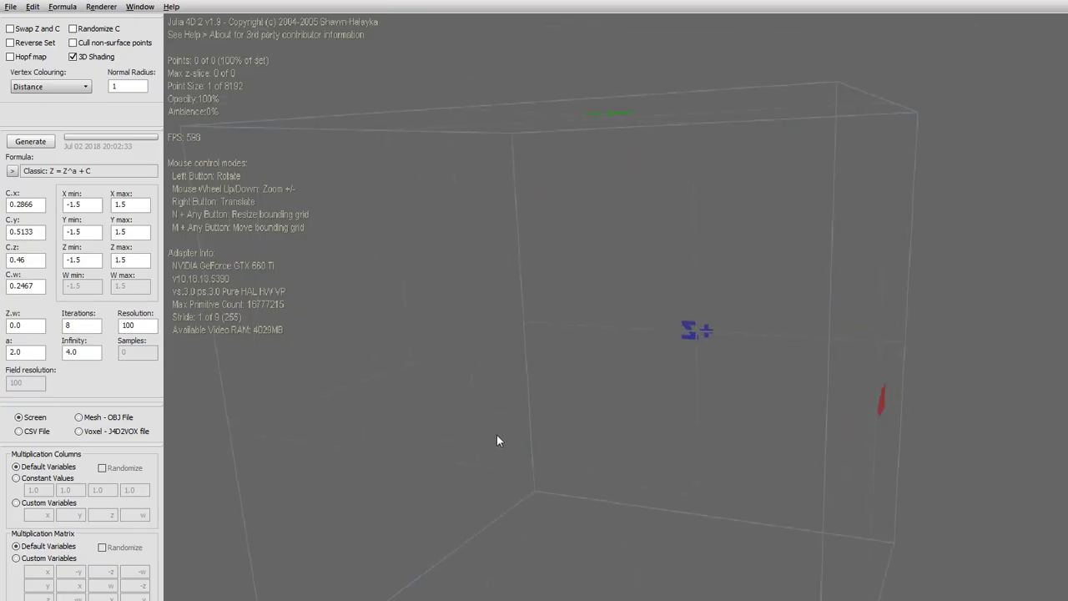
{"action": "left_click_drag", "start_coordinate": [615, 397], "coordinate": [609, 419]}
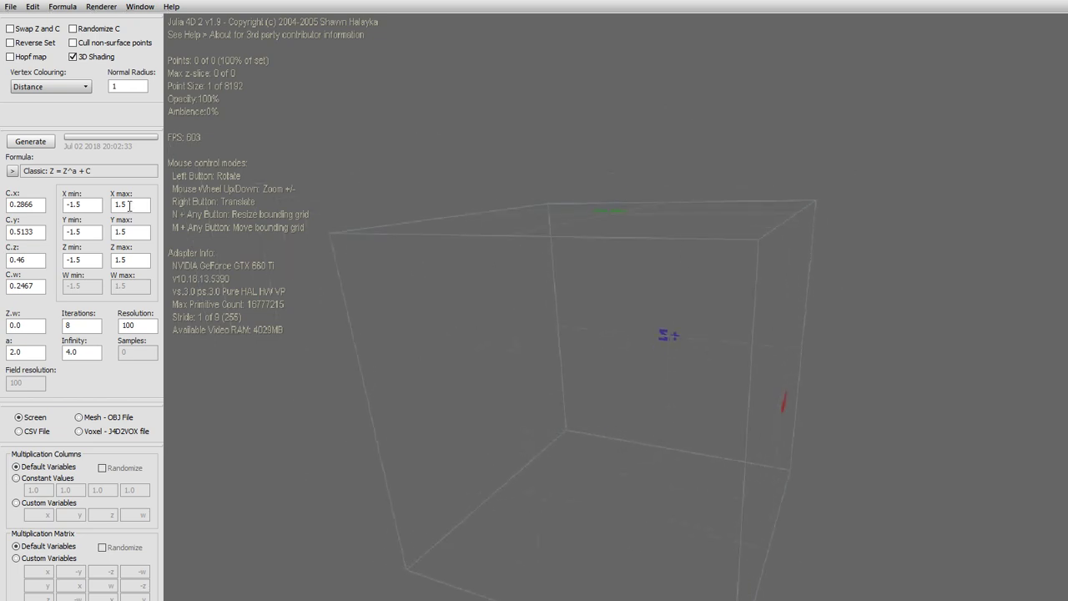
{"action": "left_click", "coordinate": [39, 144]}
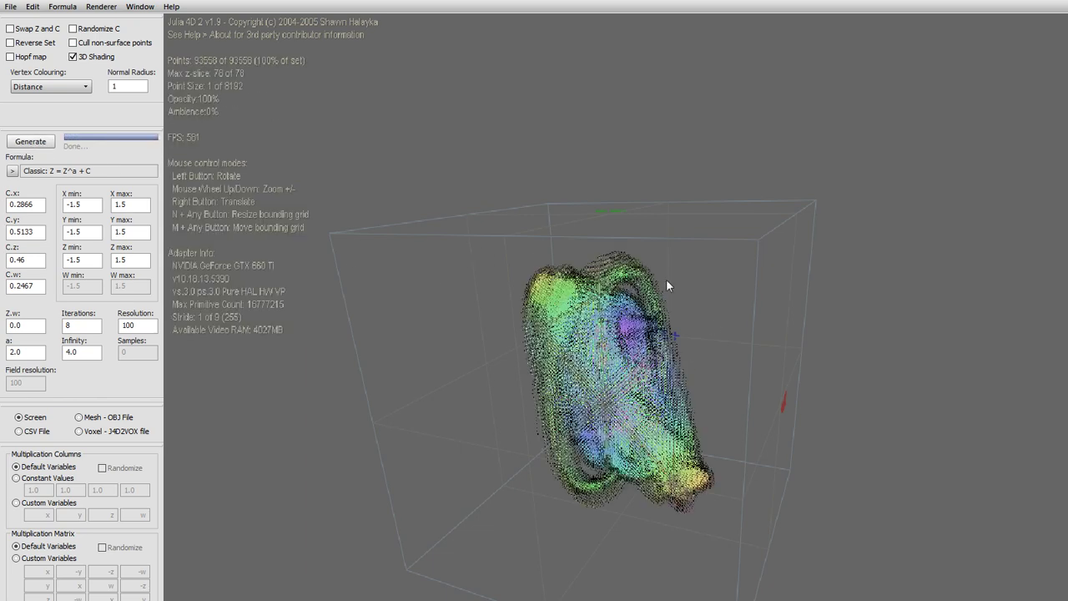
Step: Change the formula to Cosine Plus: Z = cos(Z)^a + C*cos(Z)^a and generate the set on screen
{"action": "left_click", "coordinate": [17, 171]}
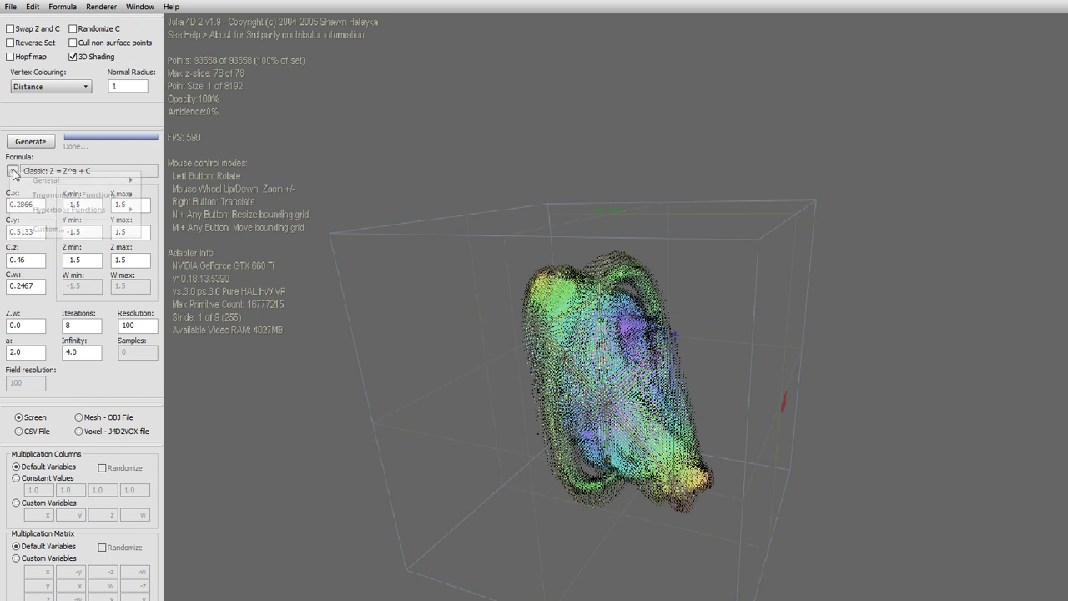
{"action": "mouse_move", "coordinate": [99, 198]}
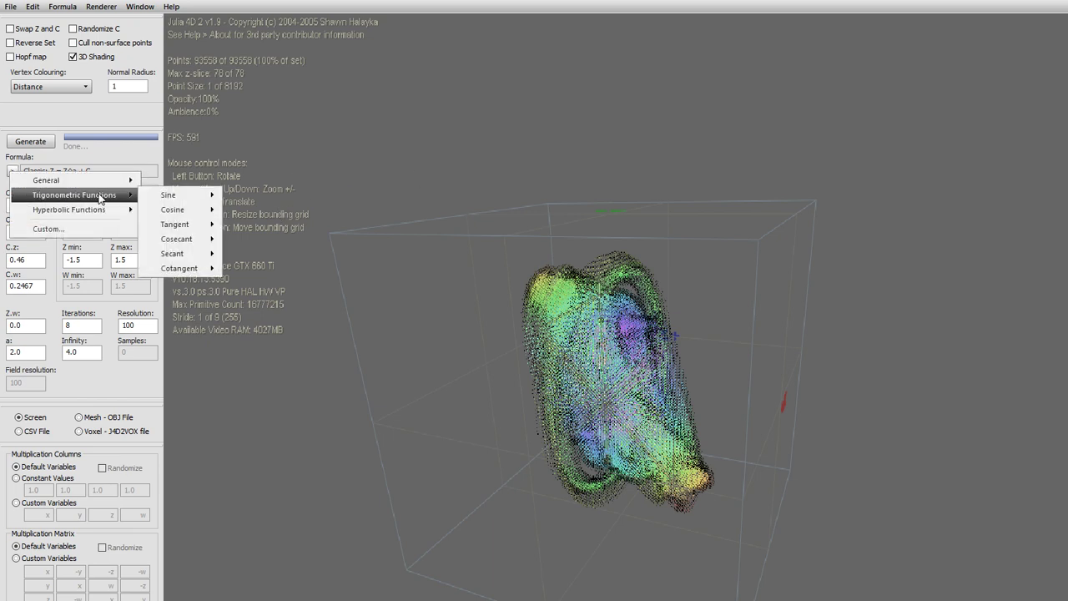
{"action": "mouse_move", "coordinate": [183, 213]}
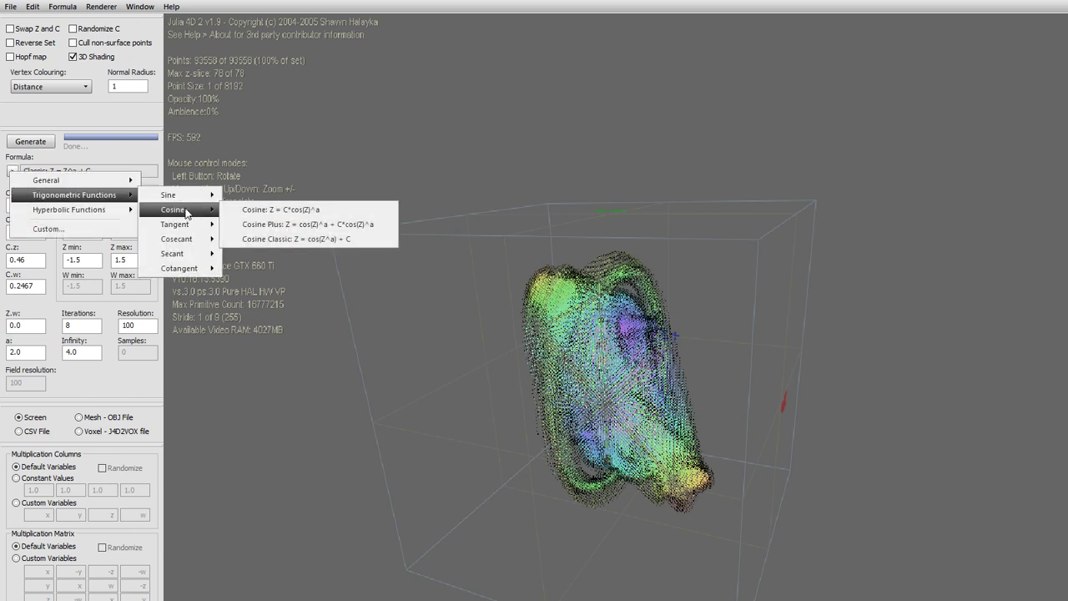
{"action": "left_click", "coordinate": [313, 229]}
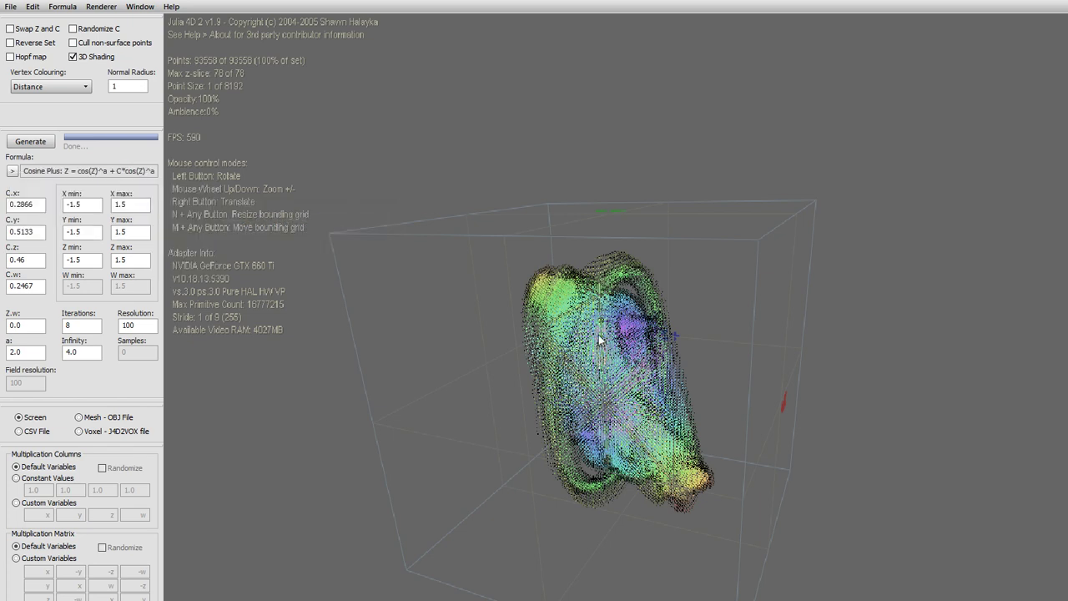
{"action": "left_click", "coordinate": [32, 141]}
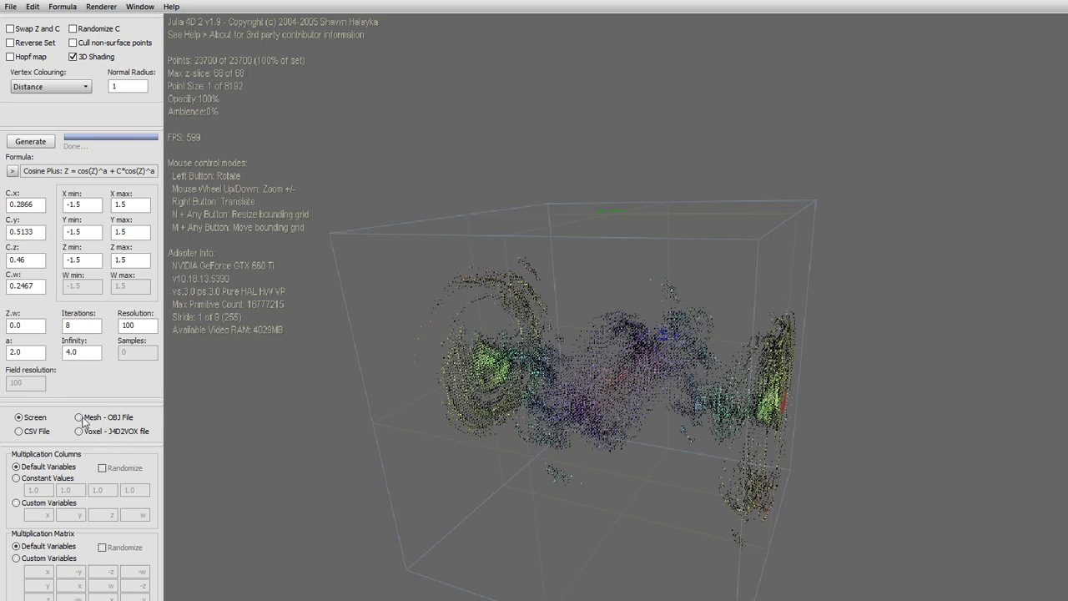
Step: Export the Cosine Plus fractal as an OBJ mesh named "Cosi -1" in the julia4d2 folder
{"action": "left_click", "coordinate": [79, 418]}
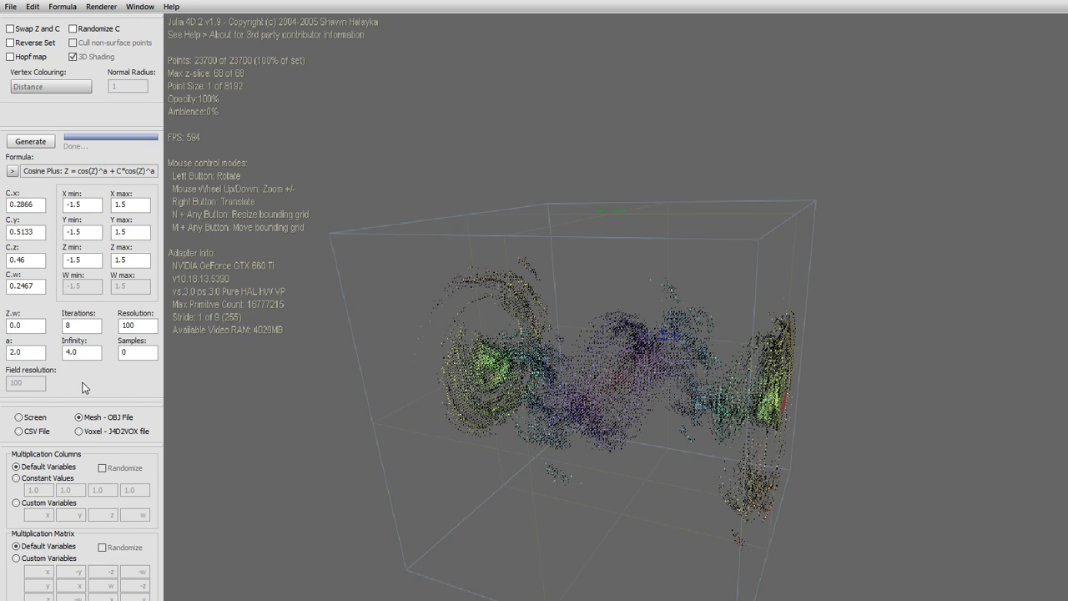
{"action": "left_click", "coordinate": [31, 141]}
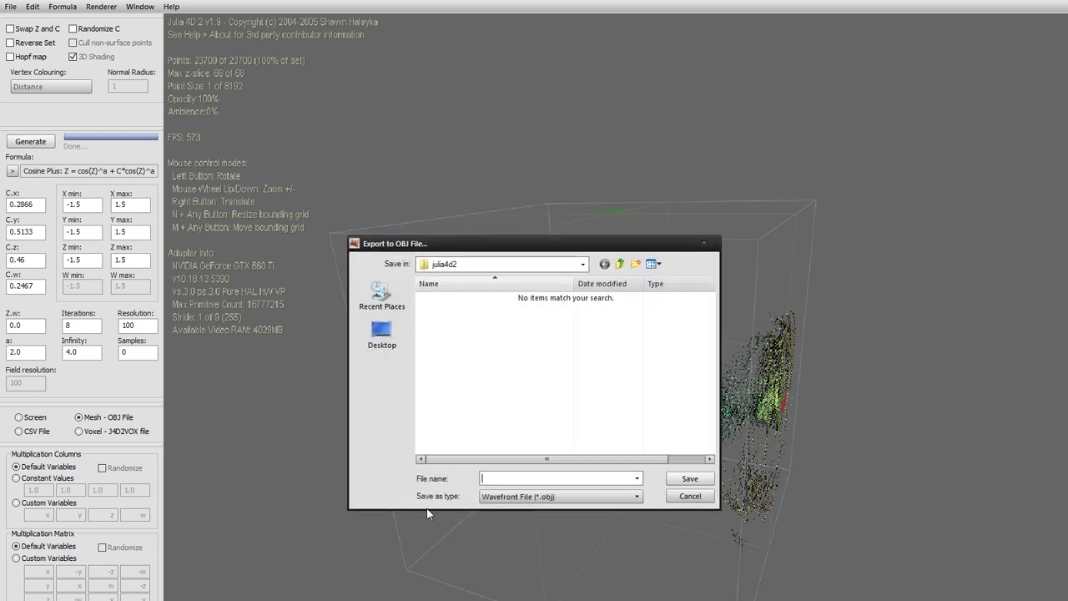
{"action": "type", "text": "Cos 5"}
{"action": "left_click", "coordinate": [689, 478]}
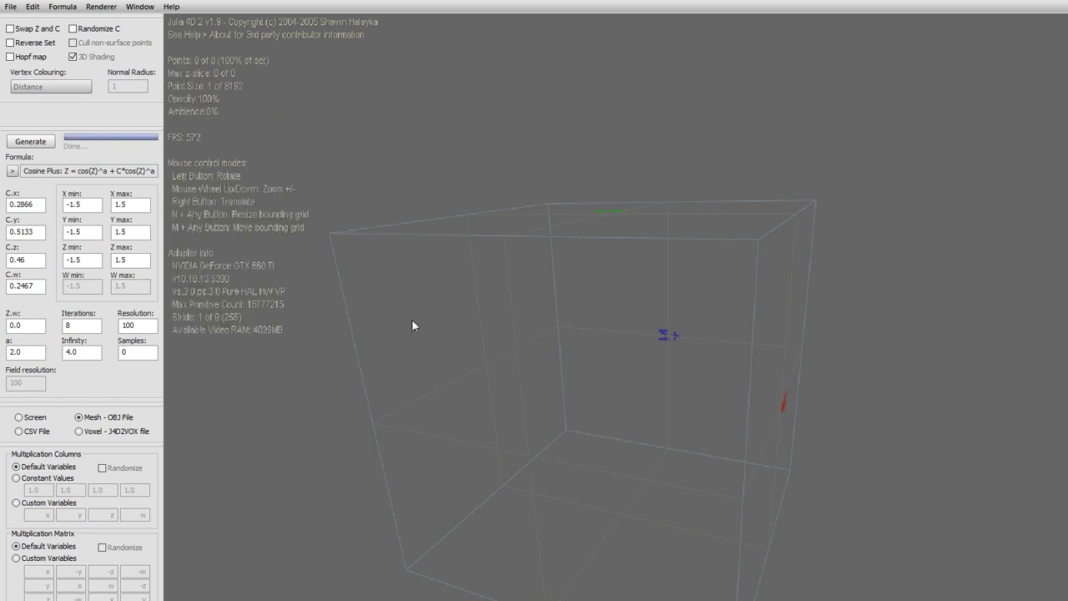
Step: Try to open the Cosi -1 OBJ file from the julia4d2 folder in LightWave Modeler, declining to keep the partially loaded object
{"action": "key", "text": "alt+Tab"}
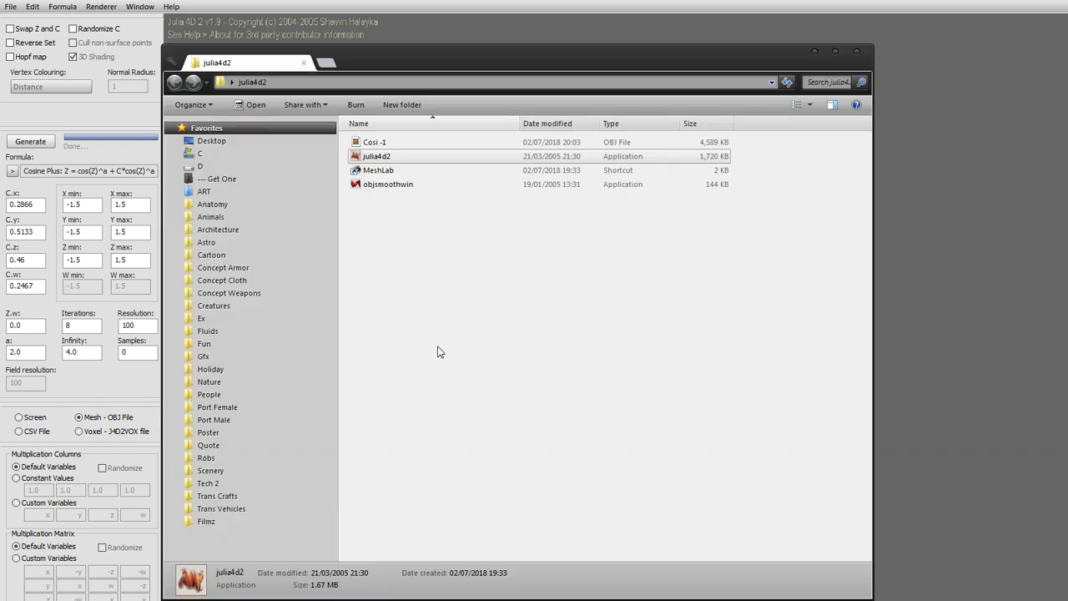
{"action": "left_click", "coordinate": [438, 350]}
{"action": "double_click", "coordinate": [378, 140]}
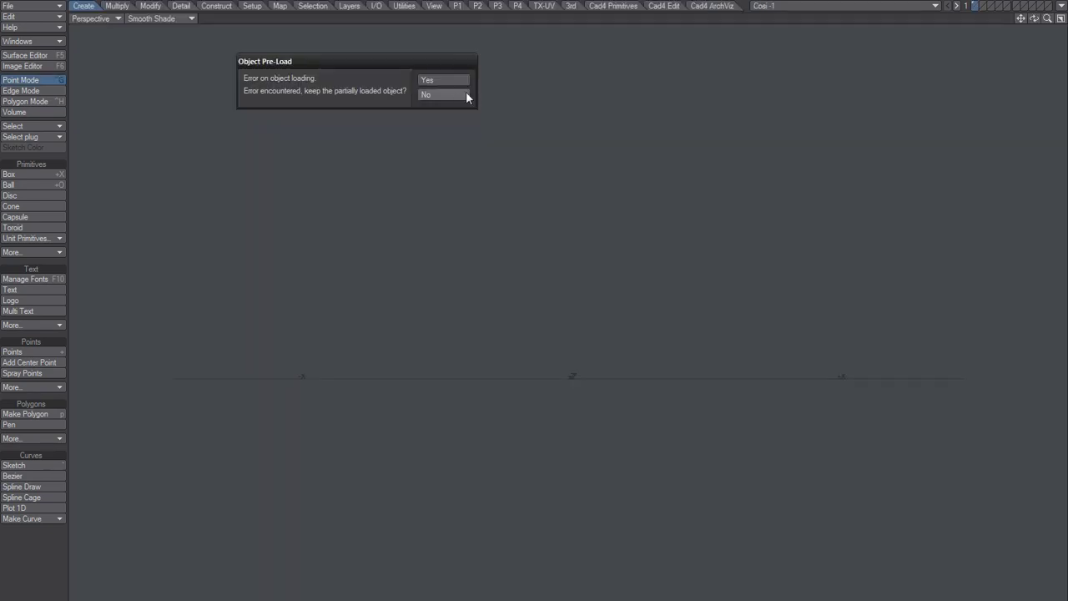
{"action": "left_click", "coordinate": [461, 94]}
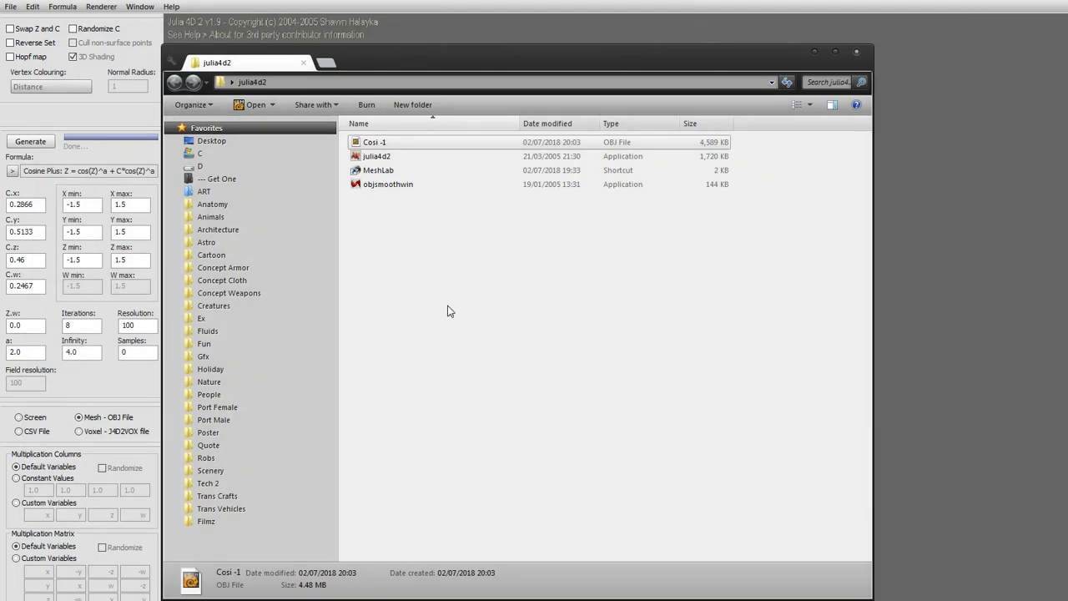
Step: Launch MeshLab from the julia4d2 folder and import the Cosi -1 OBJ file into it
{"action": "double_click", "coordinate": [378, 169]}
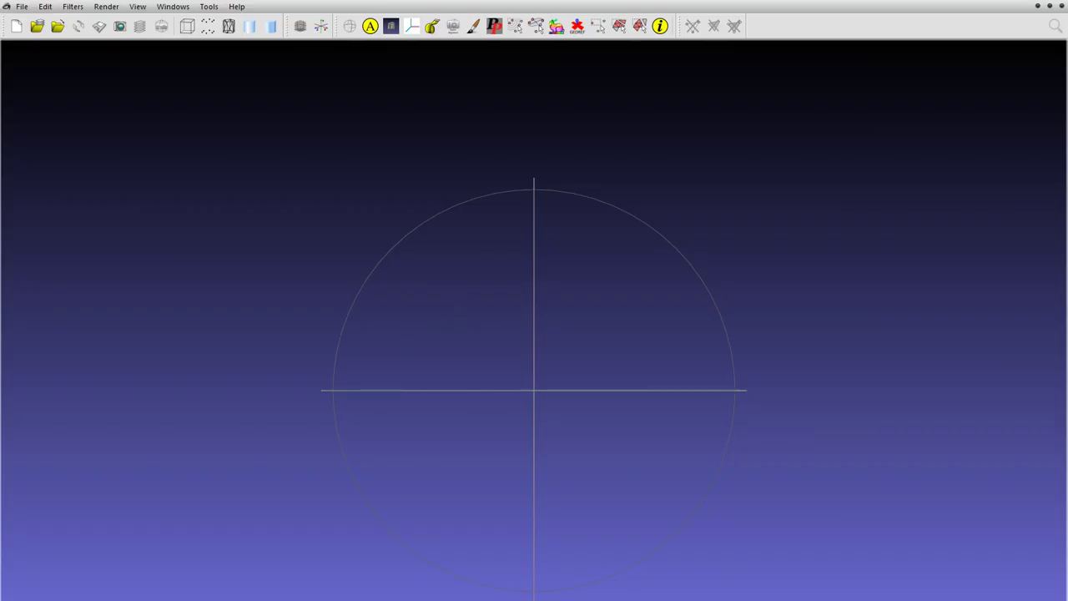
{"action": "key", "text": "alt+Tab"}
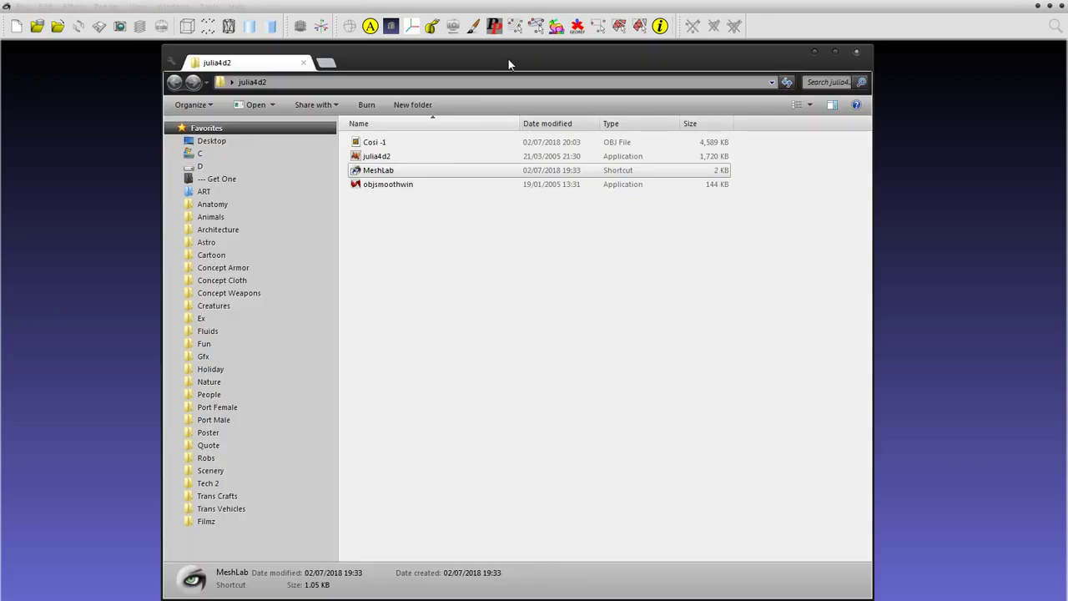
{"action": "left_click_drag", "start_coordinate": [509, 64], "coordinate": [606, 114]}
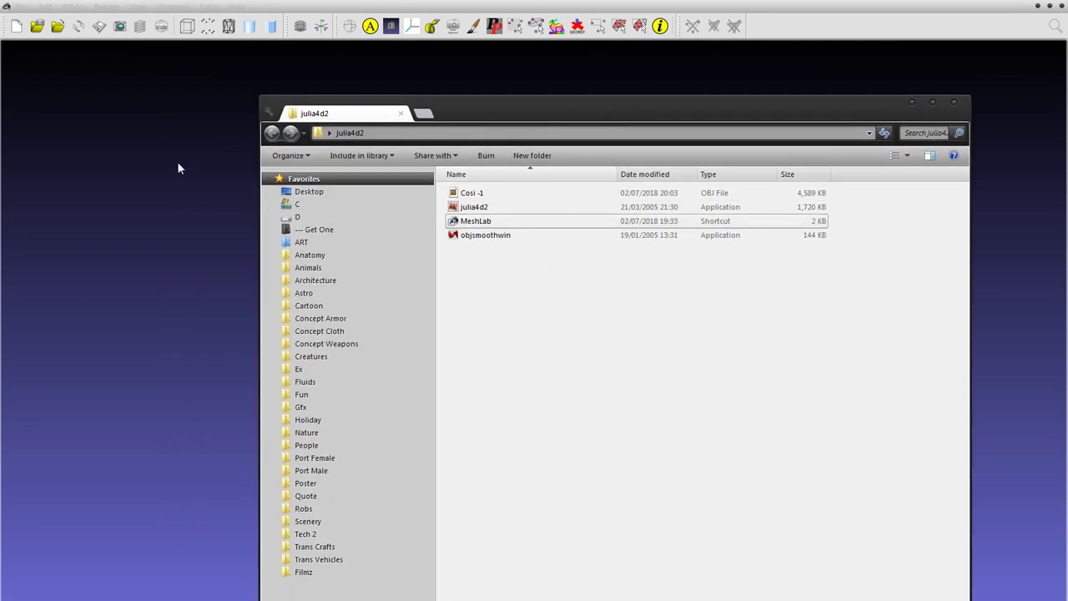
{"action": "left_click", "coordinate": [469, 195]}
{"action": "left_click_drag", "start_coordinate": [472, 197], "coordinate": [126, 282]}
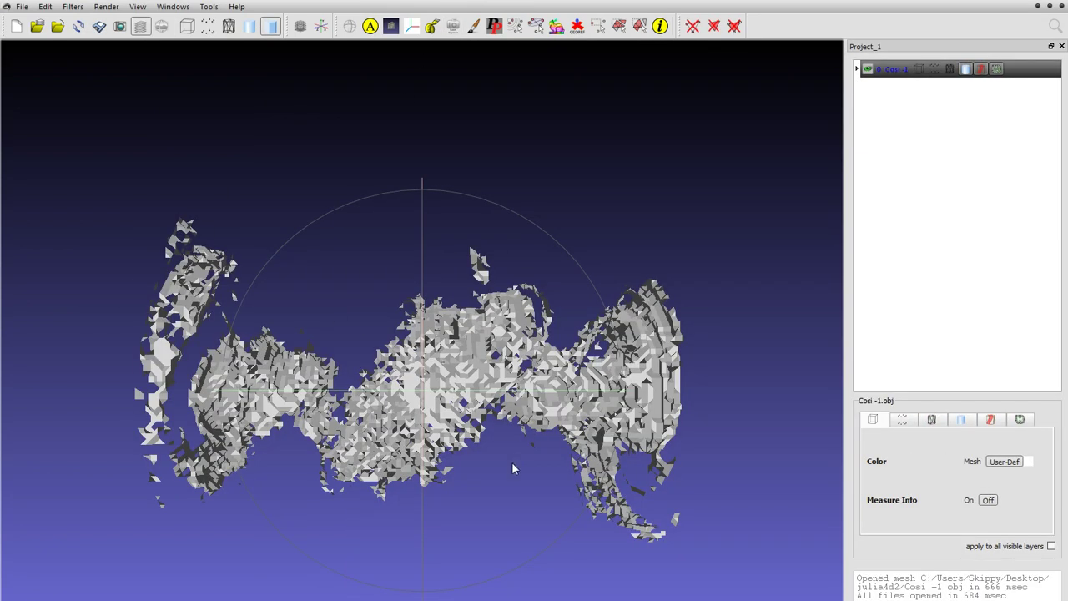
Step: Export the imported mesh in Collada format as Cosi -1.dae in the julia4d2 folder, keeping the default export options
{"action": "left_click_drag", "start_coordinate": [523, 488], "coordinate": [415, 497]}
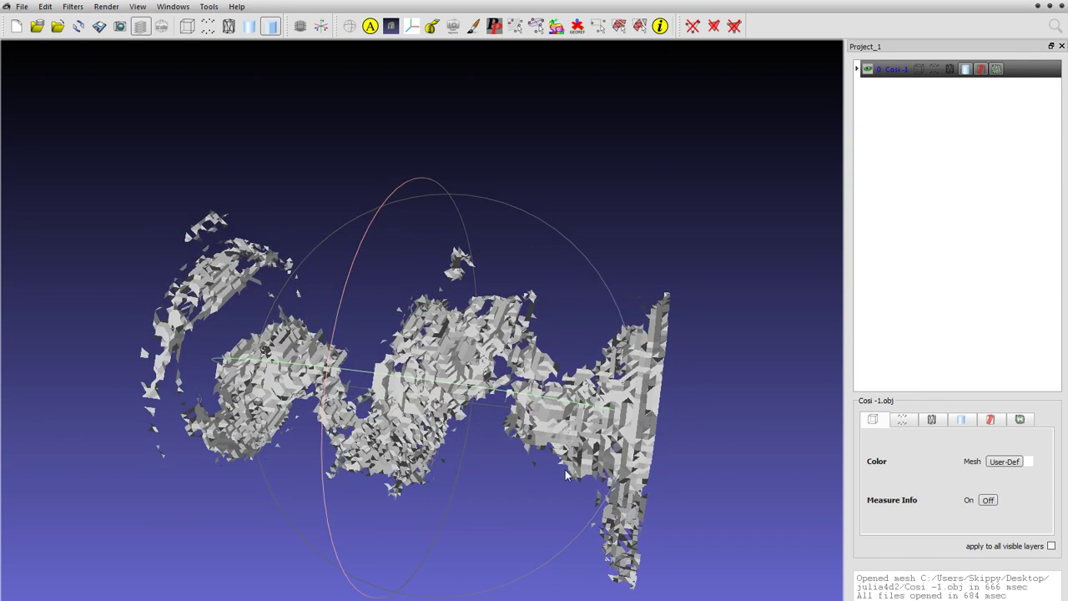
{"action": "left_click", "coordinate": [22, 7]}
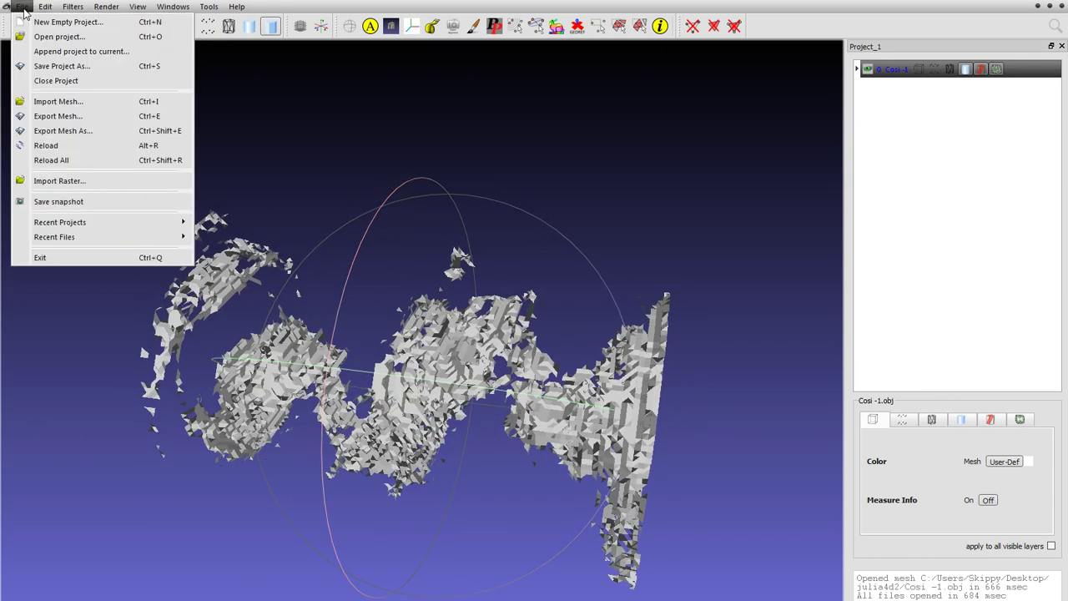
{"action": "left_click", "coordinate": [97, 134]}
{"action": "left_click", "coordinate": [483, 498]}
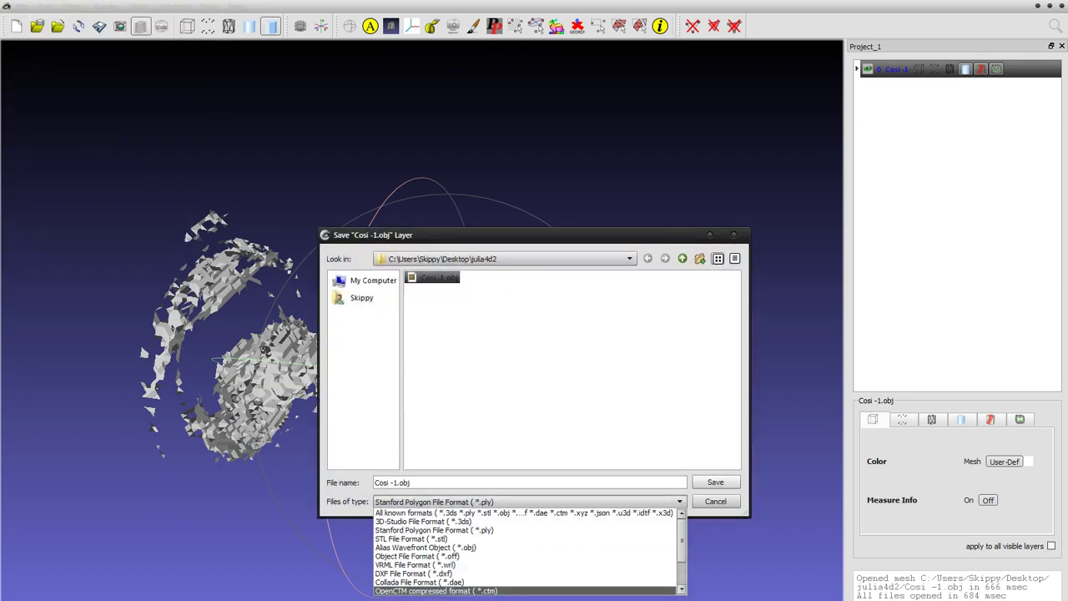
{"action": "left_click", "coordinate": [430, 587]}
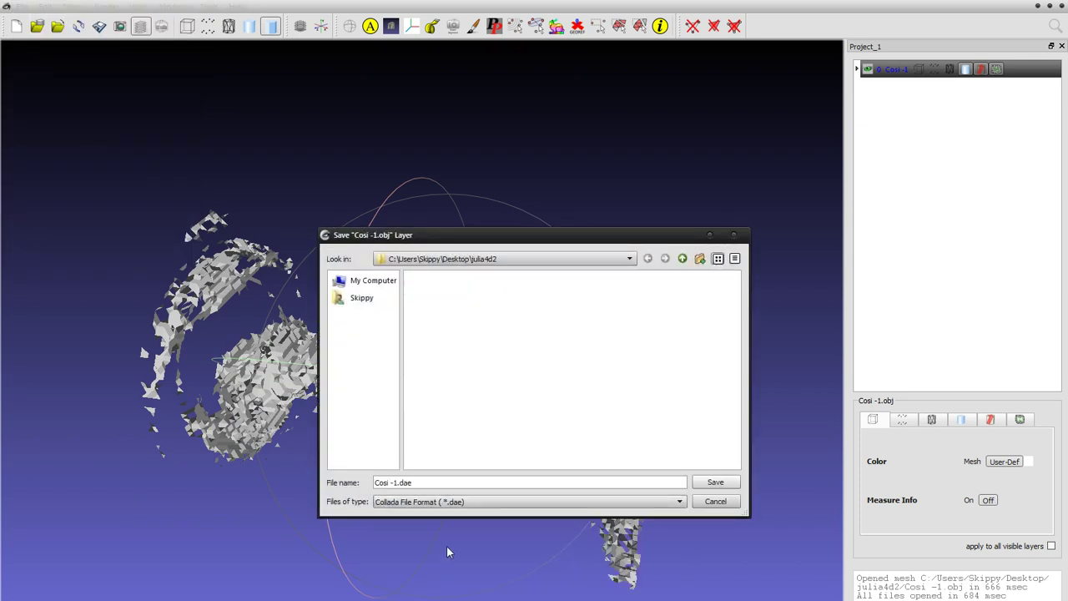
{"action": "left_click", "coordinate": [714, 482]}
{"action": "left_click", "coordinate": [374, 239]}
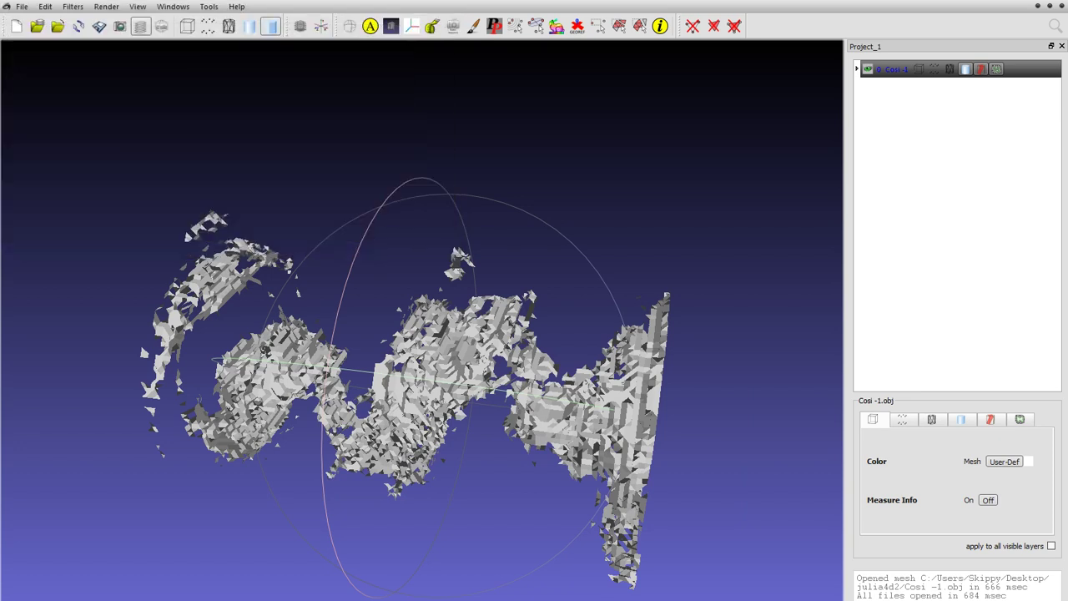
Step: Open the Cosi -1 DAE file from the julia4d2 folder in LightWave Modeler, loading each object into a separate layer
{"action": "key", "text": "alt+Tab"}
{"action": "left_click", "coordinate": [518, 322]}
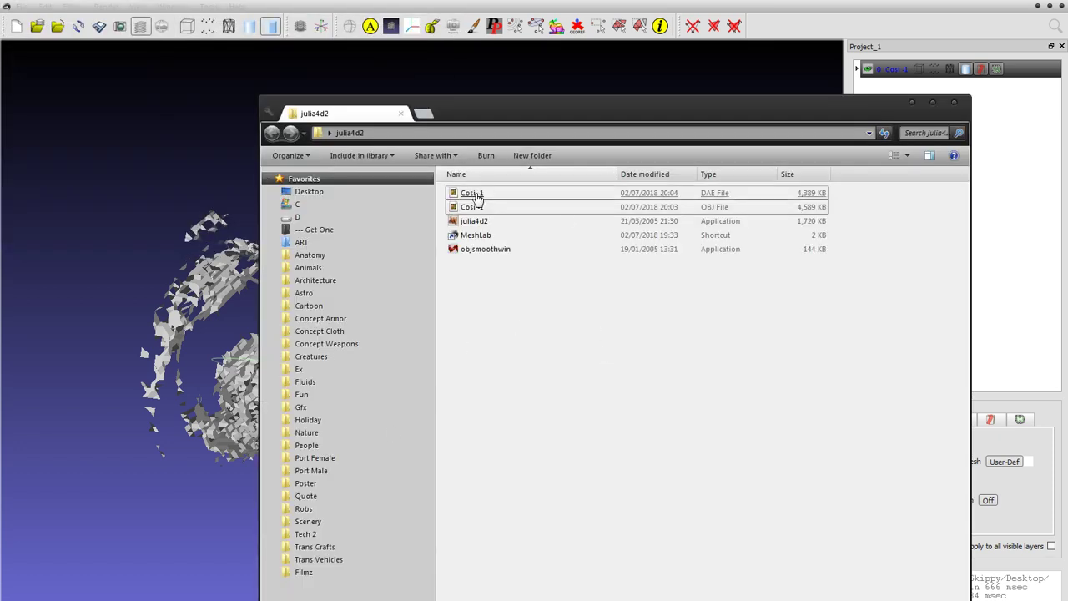
{"action": "double_click", "coordinate": [474, 195]}
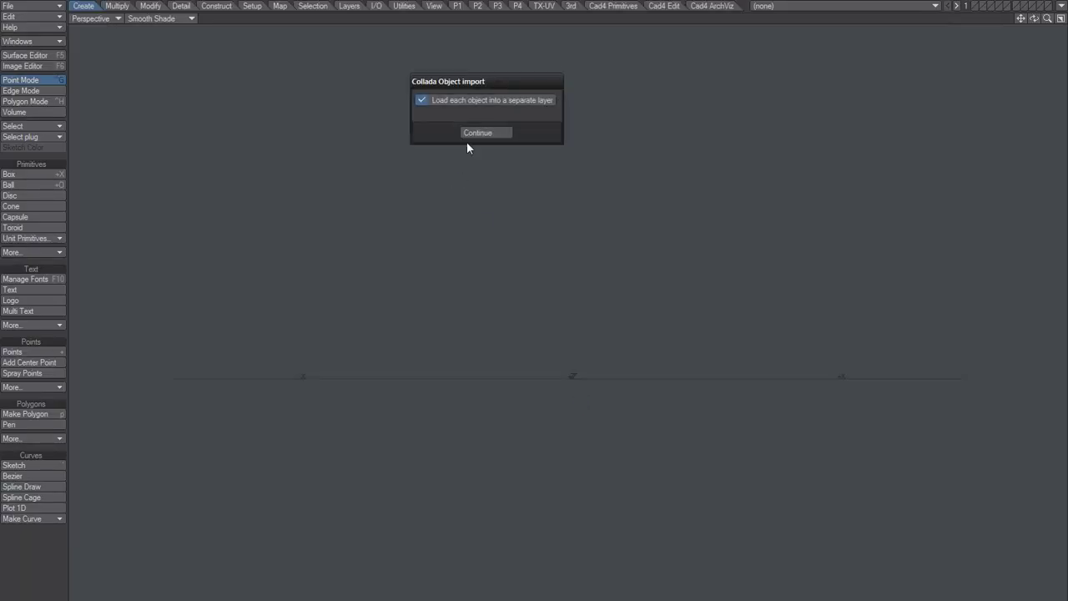
{"action": "left_click", "coordinate": [486, 132]}
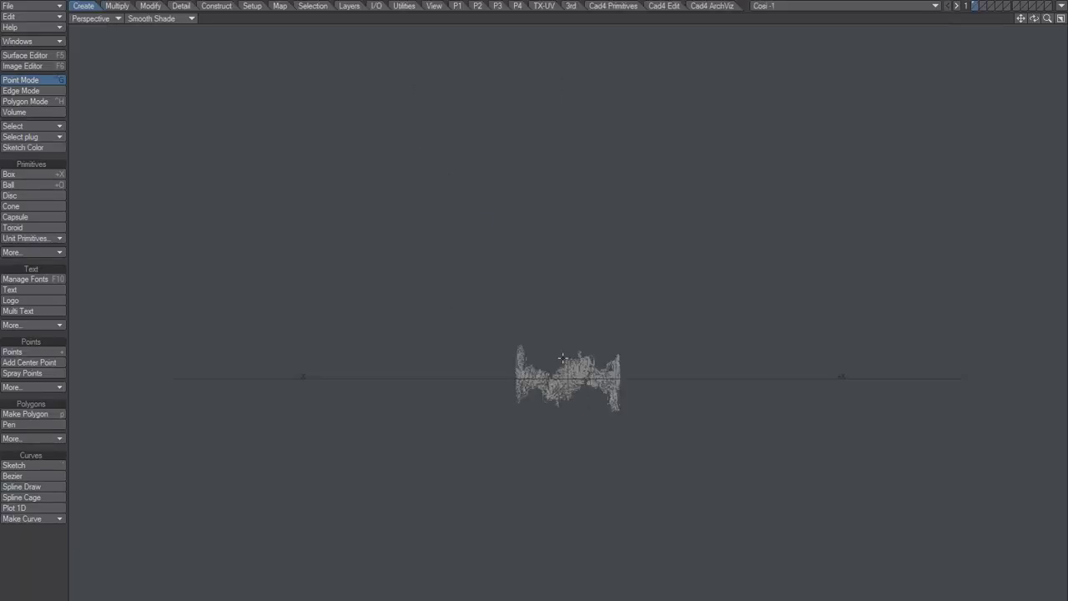
Step: Convert the imported Cosi -1 mesh to smooth subdivision surfaces and inspect its shape from several angles
{"action": "key", "text": "a"}
{"action": "left_click_drag", "start_coordinate": [599, 372], "coordinate": [424, 415], "text": "alt"}
{"action": "left_click_drag", "start_coordinate": [569, 388], "coordinate": [547, 378], "text": "alt"}
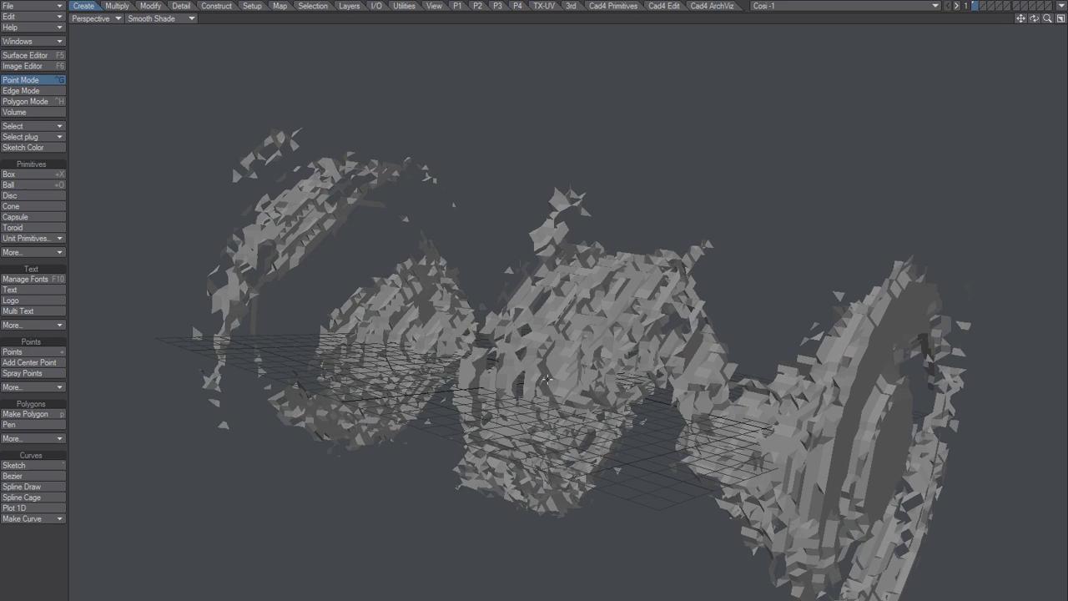
{"action": "left_click_drag", "start_coordinate": [583, 452], "coordinate": [479, 330], "text": "alt"}
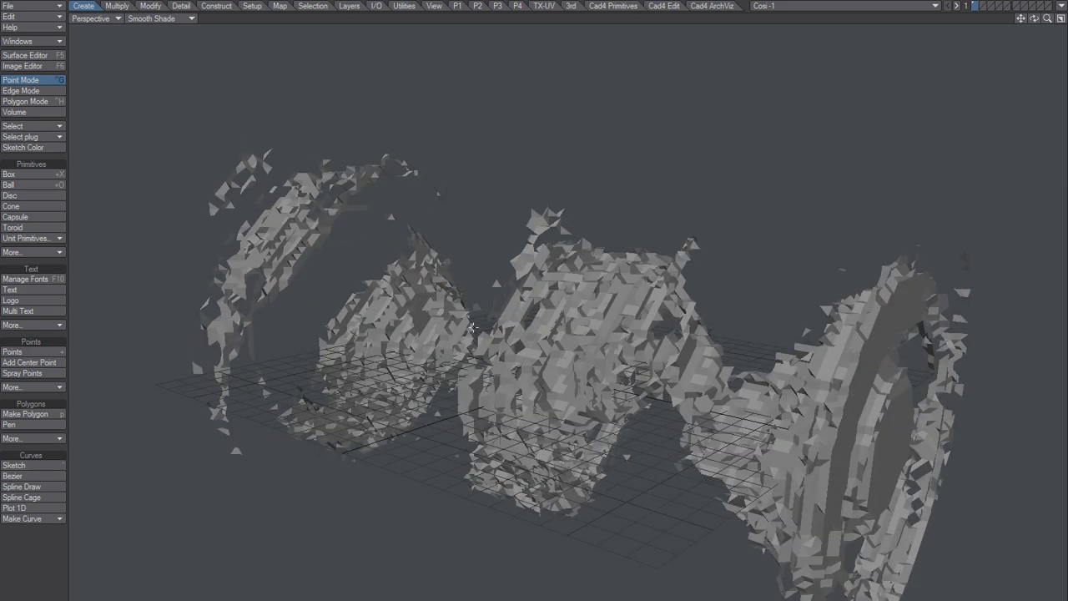
{"action": "key", "text": "Tab"}
{"action": "left_click_drag", "start_coordinate": [540, 444], "coordinate": [501, 410], "text": "alt"}
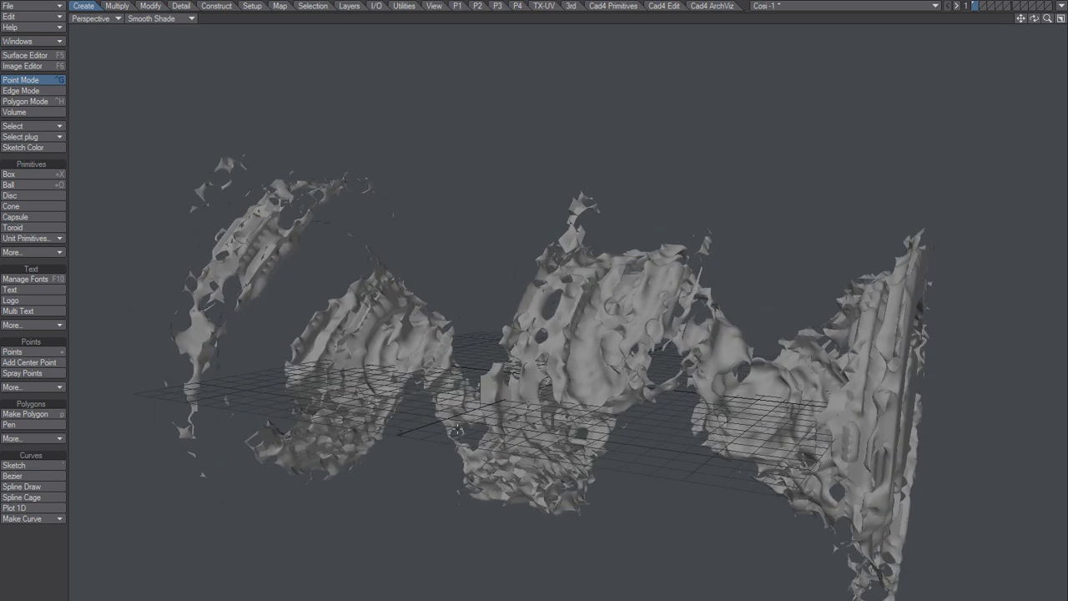
Step: Close LightWave Modeler without saving the changes to Cosi -1 and return to MeshLab
{"action": "left_click", "coordinate": [1058, 4]}
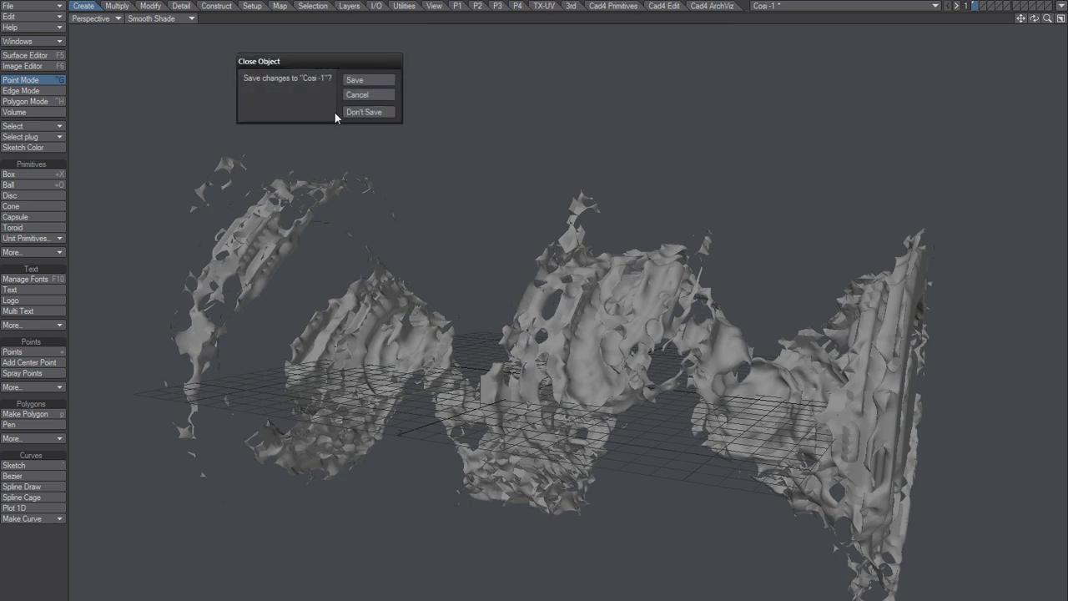
{"action": "left_click", "coordinate": [364, 111]}
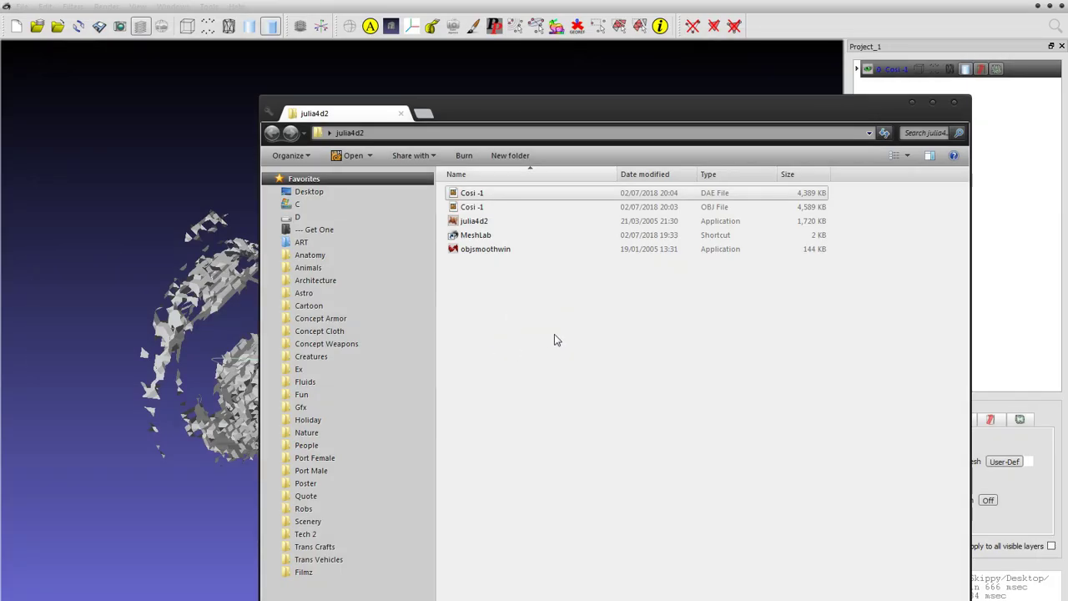
{"action": "left_click", "coordinate": [550, 347]}
{"action": "left_click", "coordinate": [583, 3]}
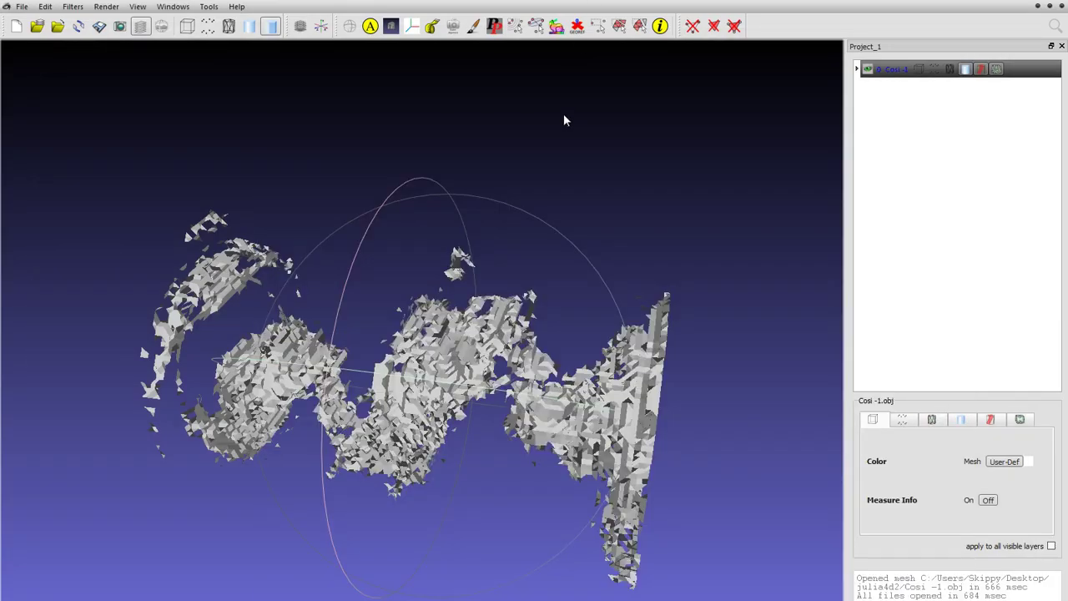
Step: Switch to Julia 4D 2, set the iterations to 4 and generate the Cosine Plus set with screen output
{"action": "key", "text": "alt+Tab"}
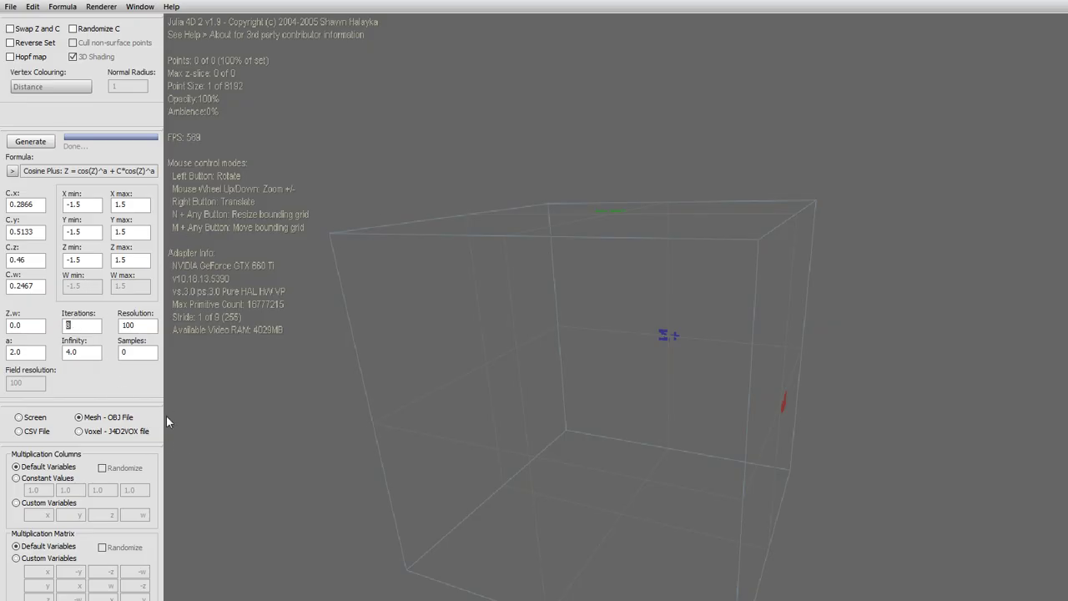
{"action": "type", "text": "4"}
{"action": "left_click", "coordinate": [18, 418]}
{"action": "left_click", "coordinate": [34, 142]}
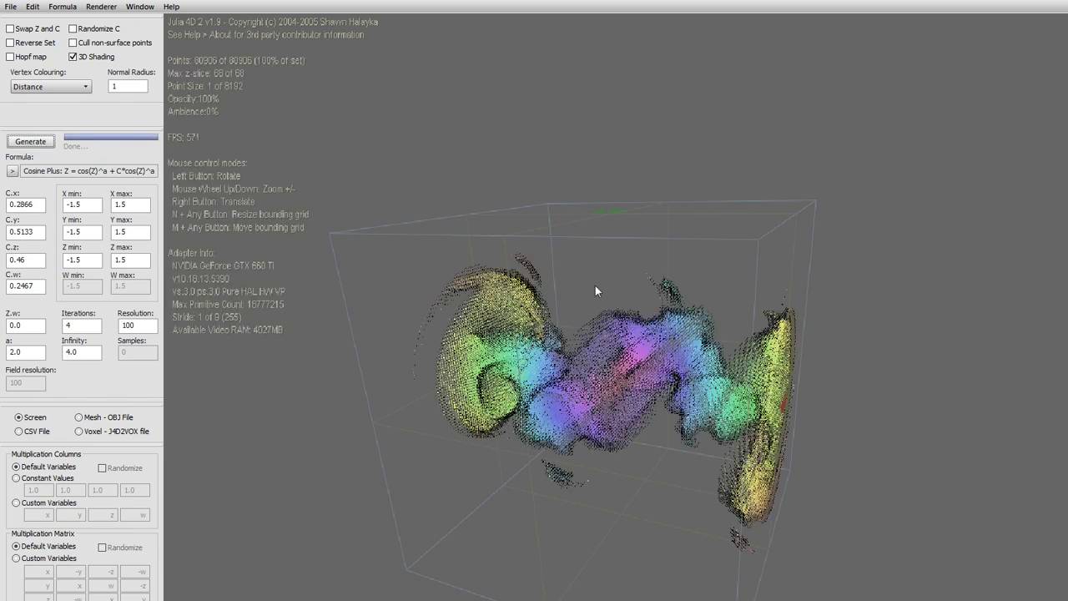
Step: Export the generated Cosine Plus set as an OBJ mesh named Cosi -2 in the julia4d2 folder
{"action": "left_click", "coordinate": [80, 417]}
{"action": "left_click", "coordinate": [31, 141]}
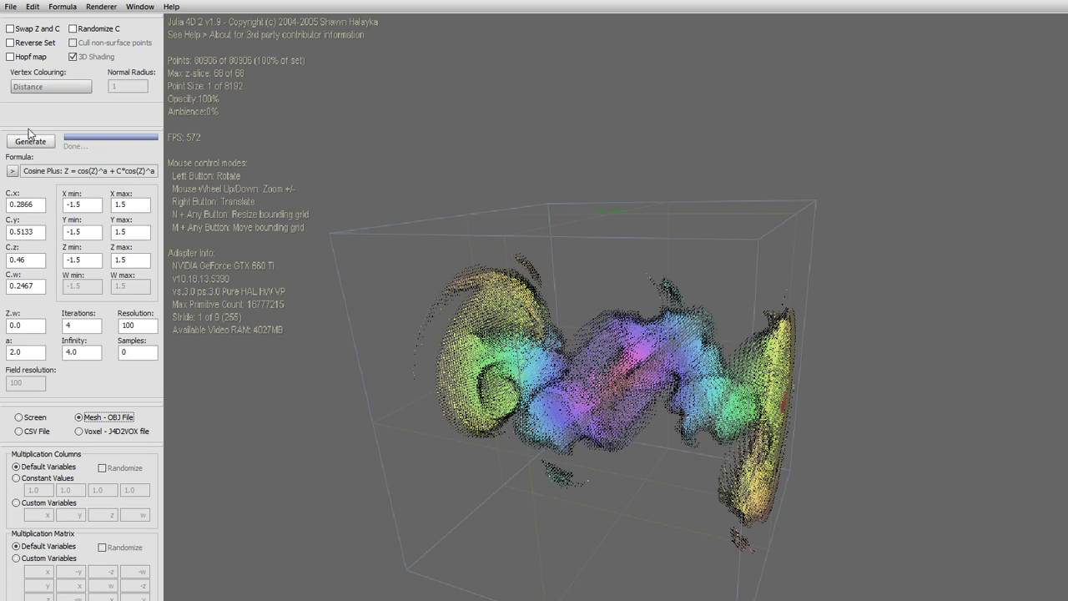
{"action": "left_click", "coordinate": [445, 298]}
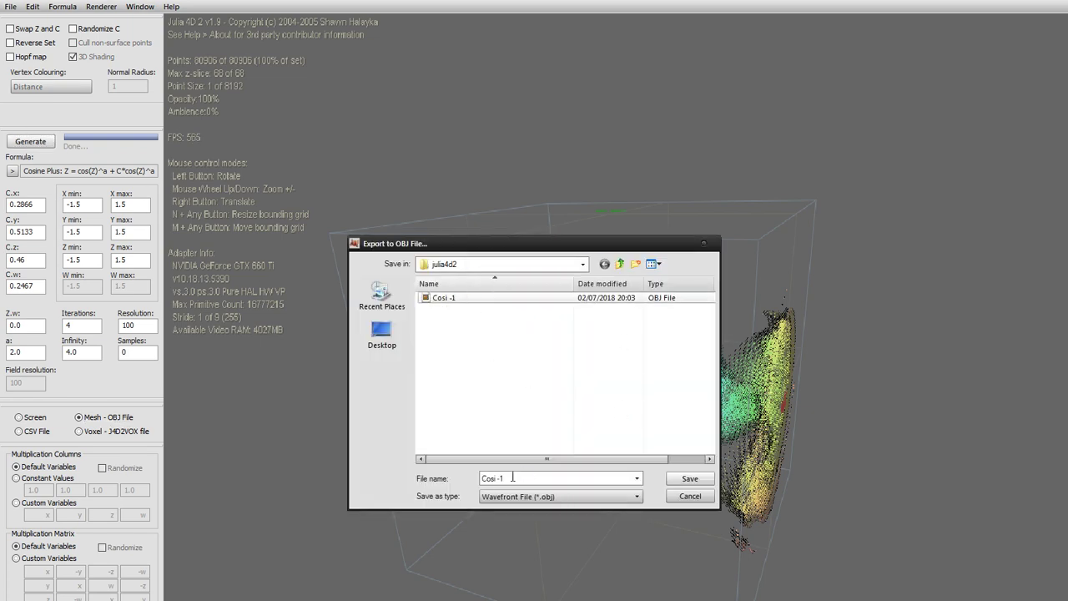
{"action": "type", "text": "-2"}
{"action": "key", "text": "Return"}
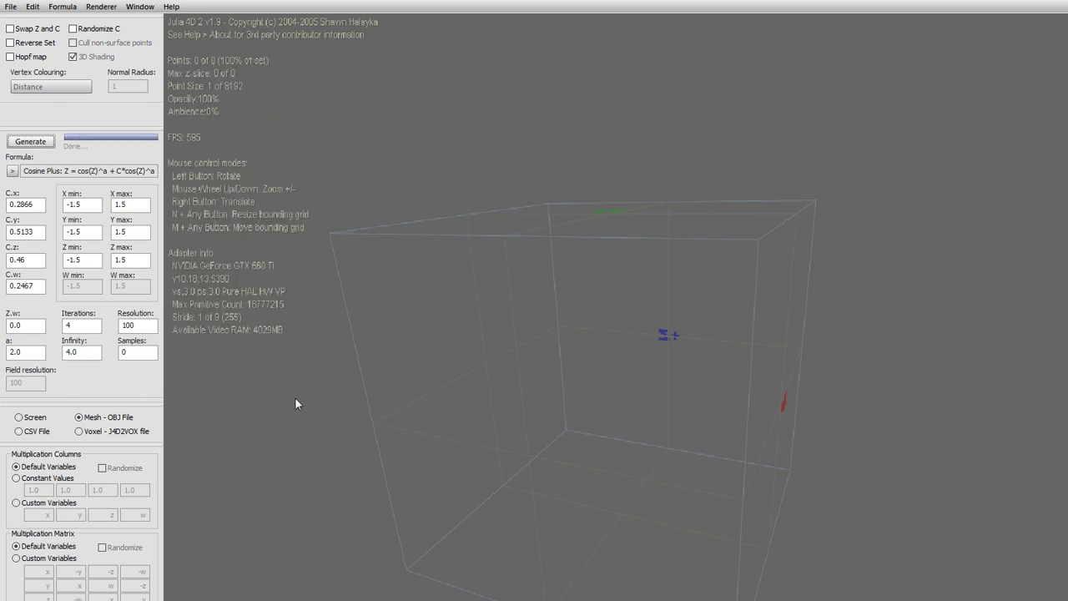
Step: Try to open the Cosi -2 OBJ file directly in LightWave Modeler, declining to keep the partially loaded object
{"action": "key", "text": "alt+Tab"}
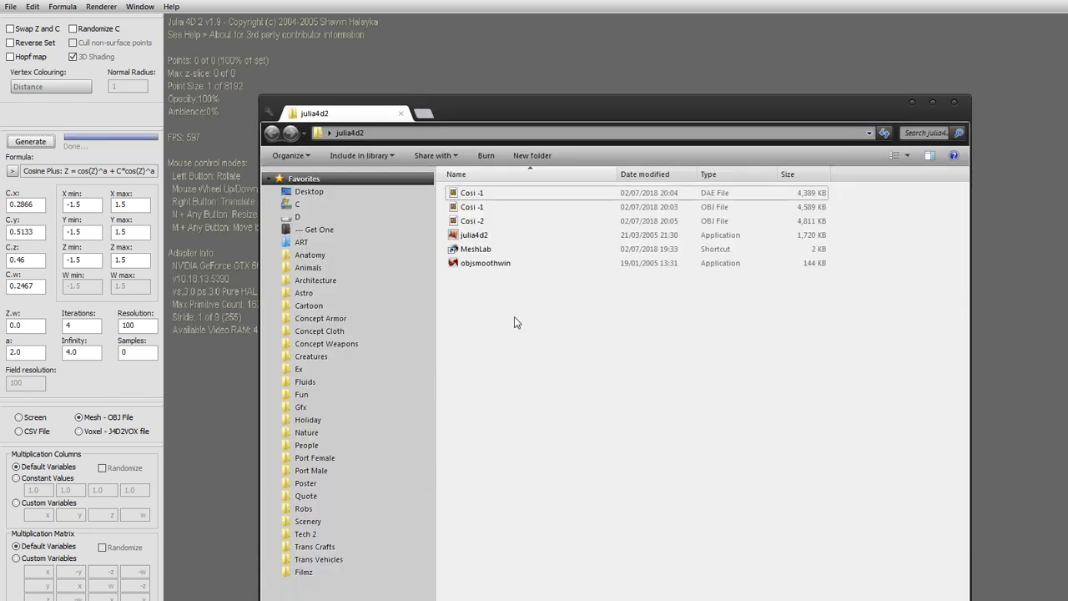
{"action": "double_click", "coordinate": [485, 222]}
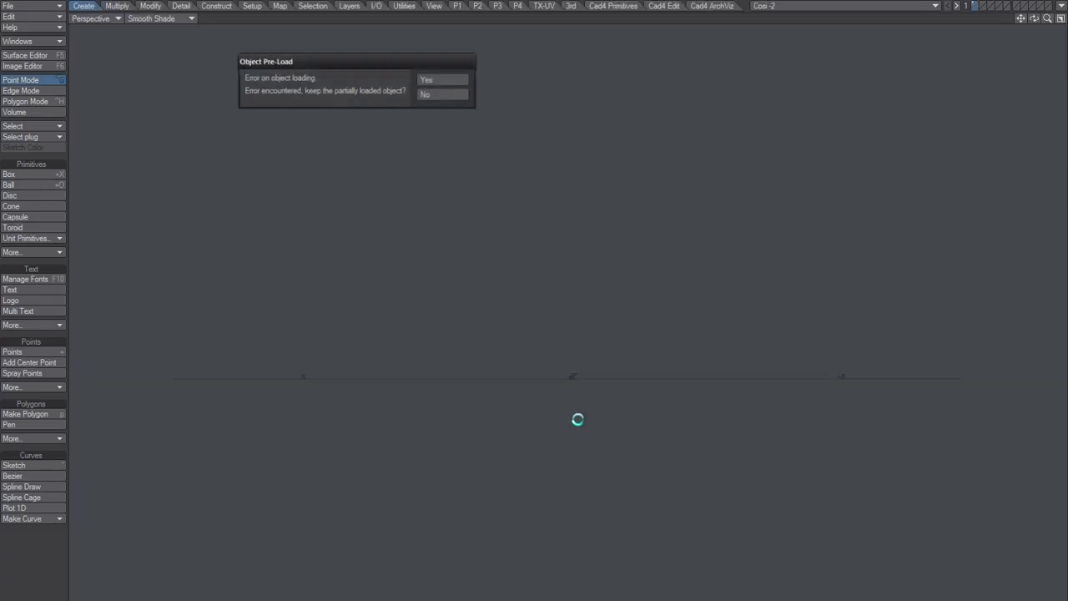
{"action": "left_click", "coordinate": [441, 96]}
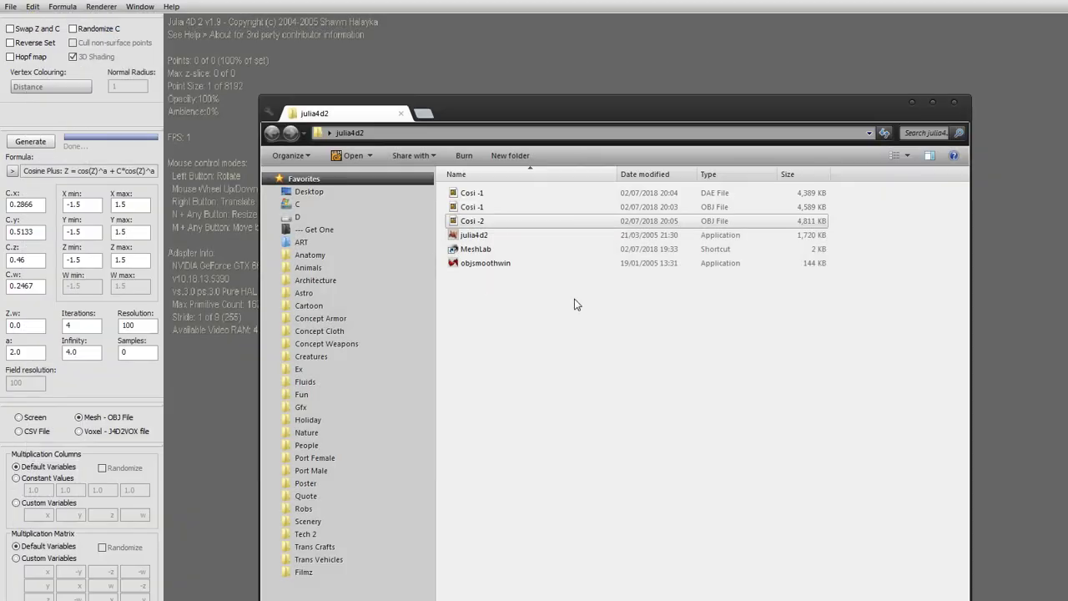
{"action": "left_click", "coordinate": [576, 303]}
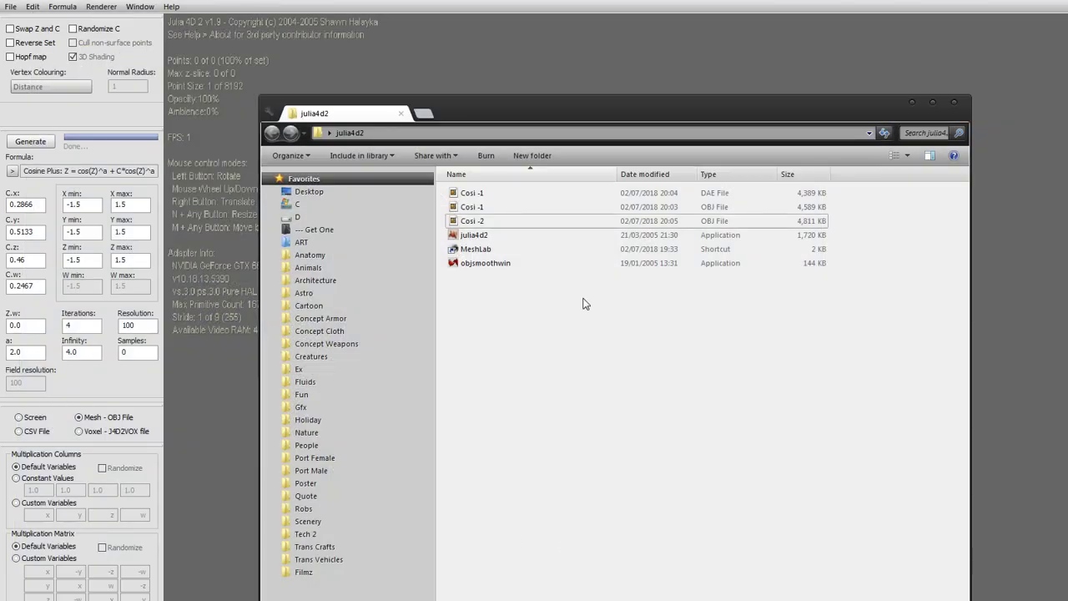
Step: Launch MeshLab and load the Cosi -2 OBJ file from the julia4d2 folder into it
{"action": "double_click", "coordinate": [474, 248]}
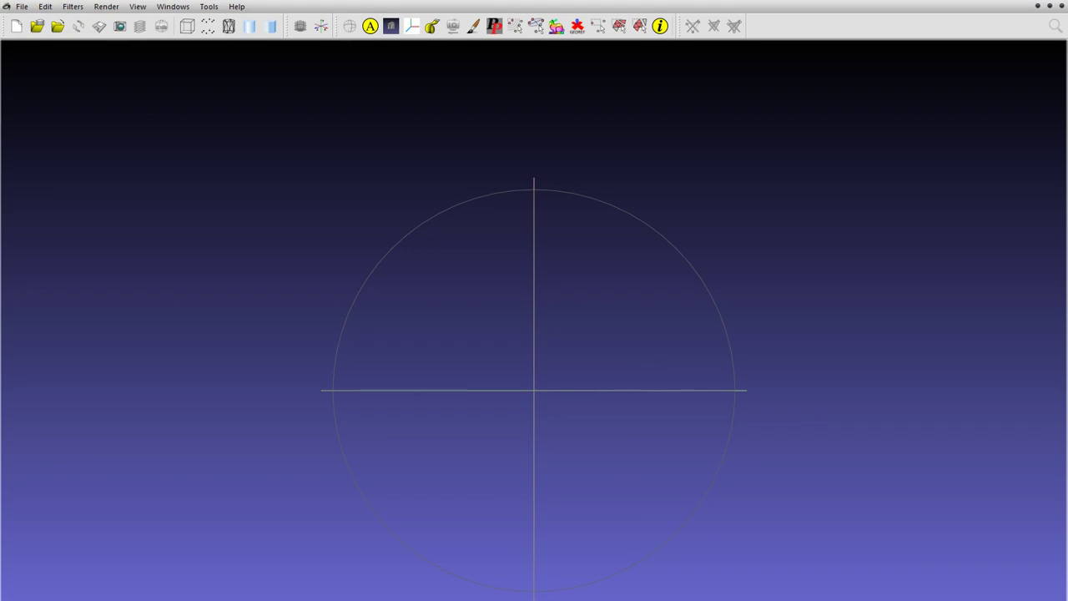
{"action": "key", "text": "alt+Tab"}
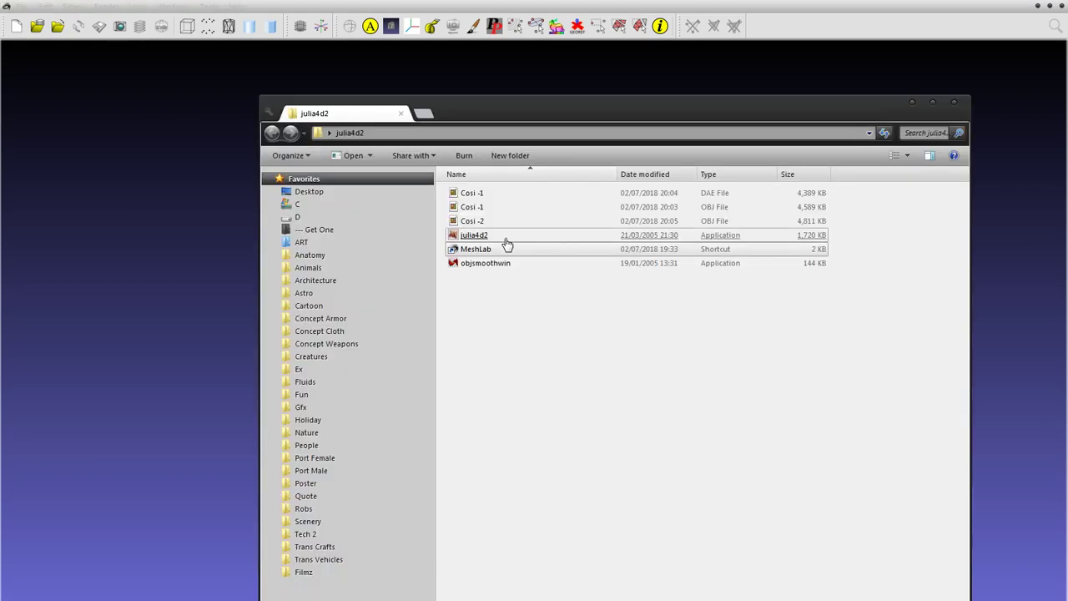
{"action": "left_click_drag", "start_coordinate": [471, 220], "coordinate": [249, 264]}
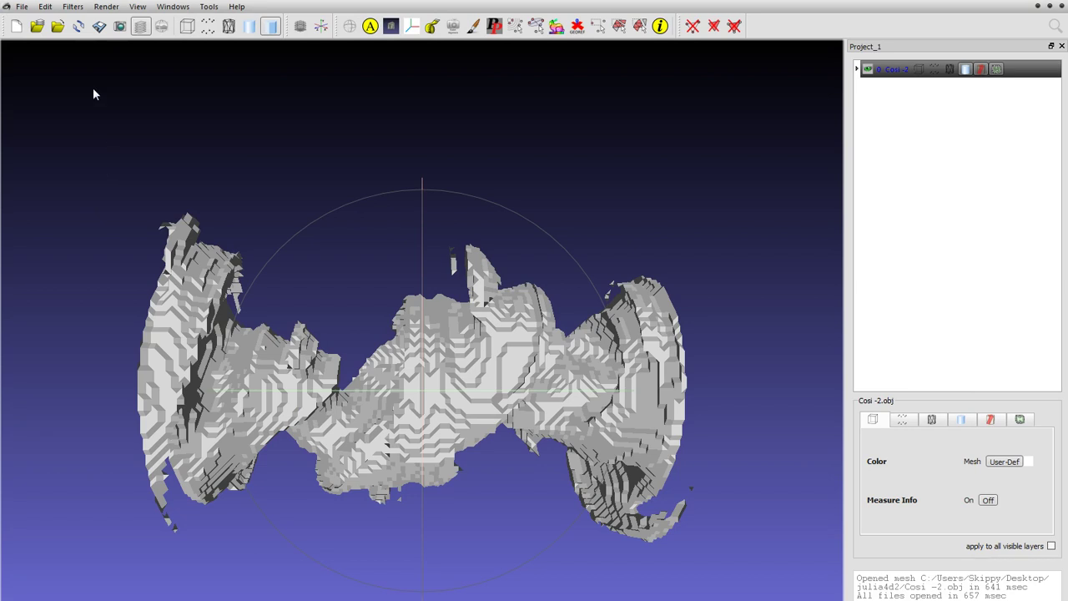
Step: Export the mesh in Collada format as Cosi -2.dae with the default saving options
{"action": "left_click", "coordinate": [22, 7]}
{"action": "left_click", "coordinate": [85, 136]}
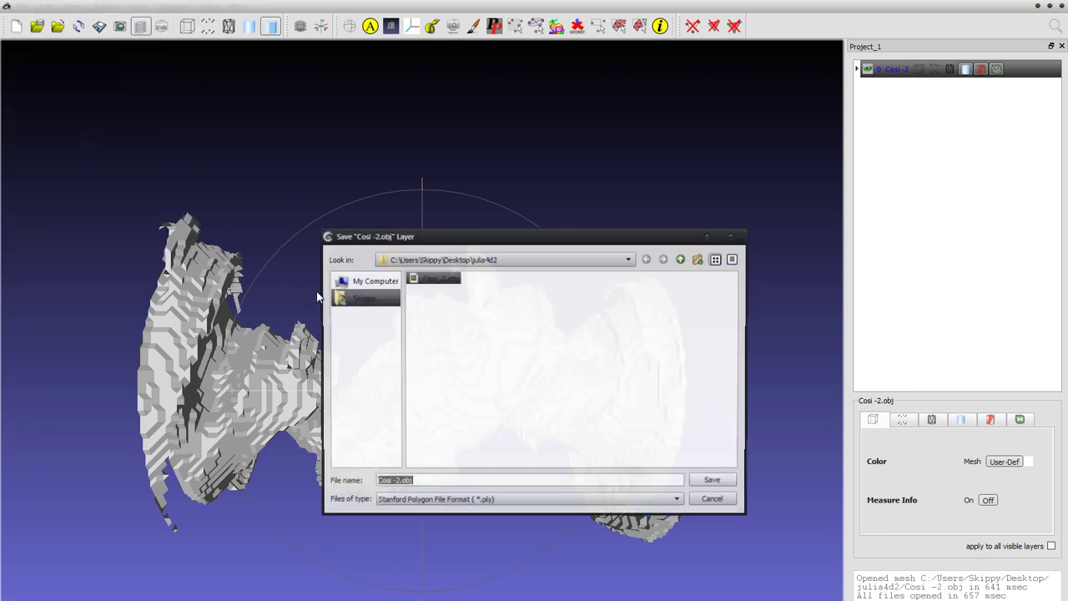
{"action": "left_click_drag", "start_coordinate": [494, 241], "coordinate": [445, 139]}
{"action": "left_click", "coordinate": [394, 403]}
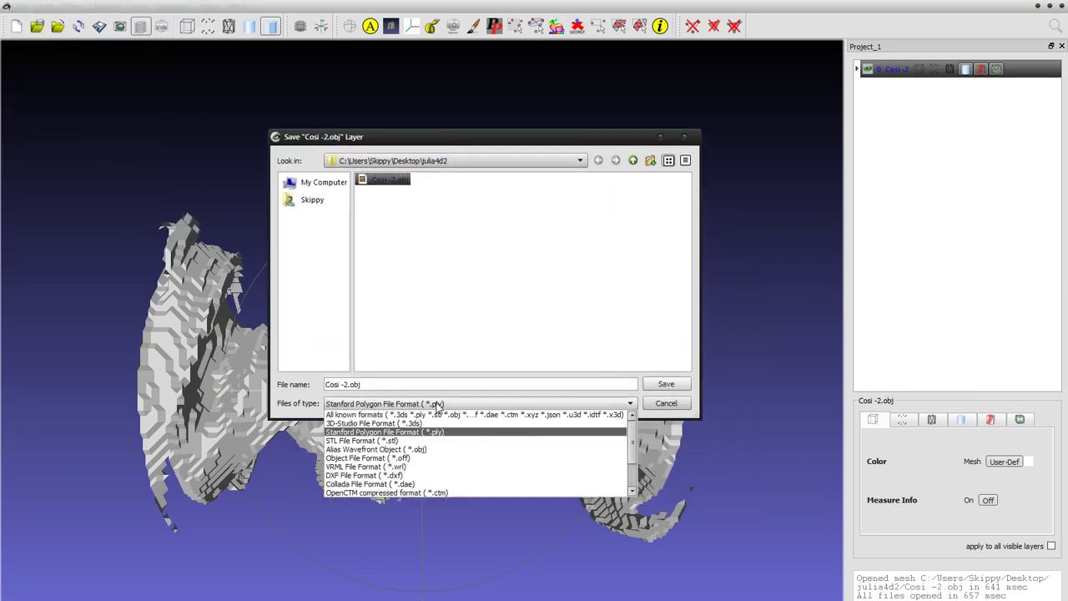
{"action": "scroll", "coordinate": [631, 467], "scroll_direction": "down", "scroll_amount": 2}
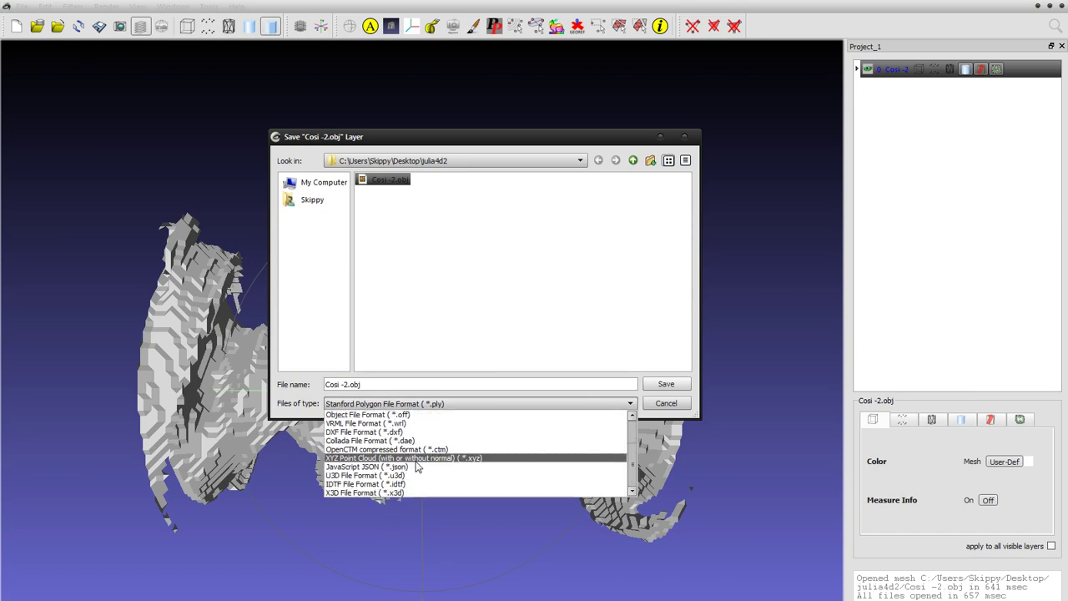
{"action": "left_click", "coordinate": [370, 441]}
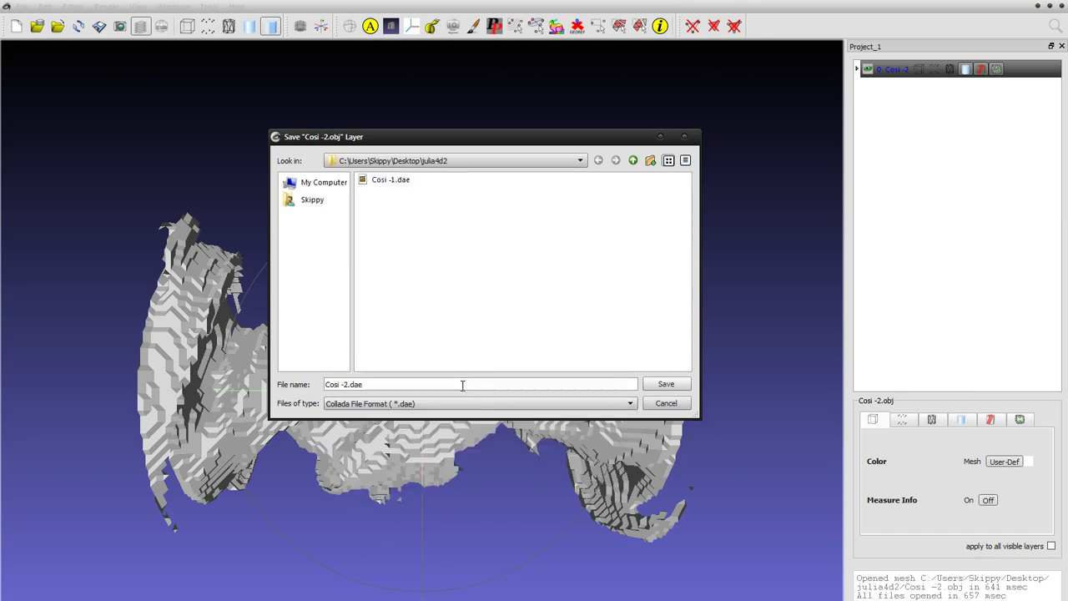
{"action": "left_click", "coordinate": [666, 384]}
{"action": "left_click", "coordinate": [375, 236]}
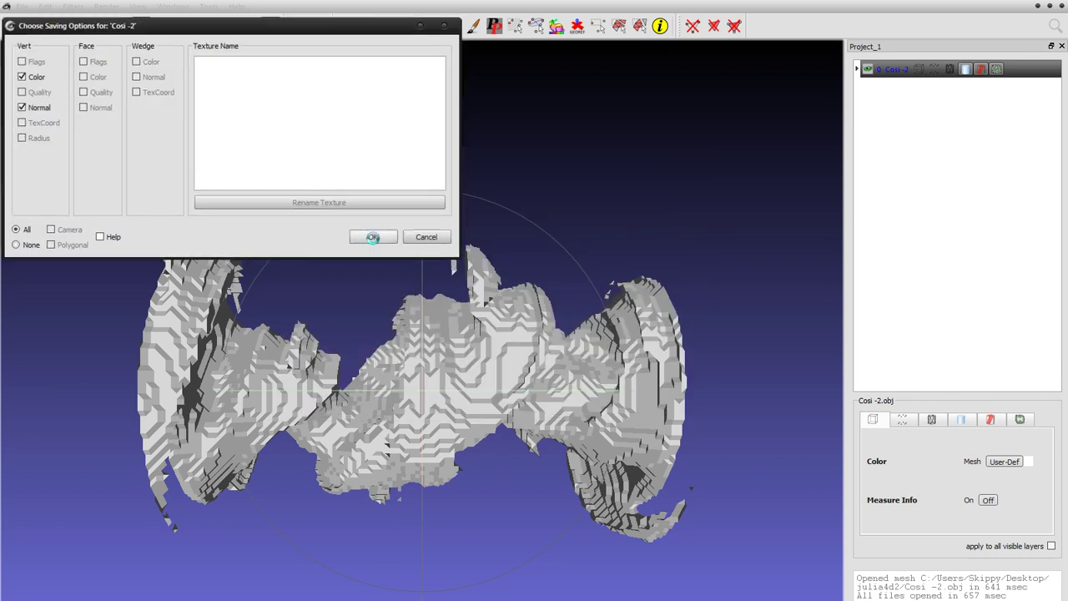
Step: Open the Cosi -2 DAE file from the julia4d2 folder in LightWave Modeler, loading each object into a separate layer
{"action": "key", "text": "alt+Tab"}
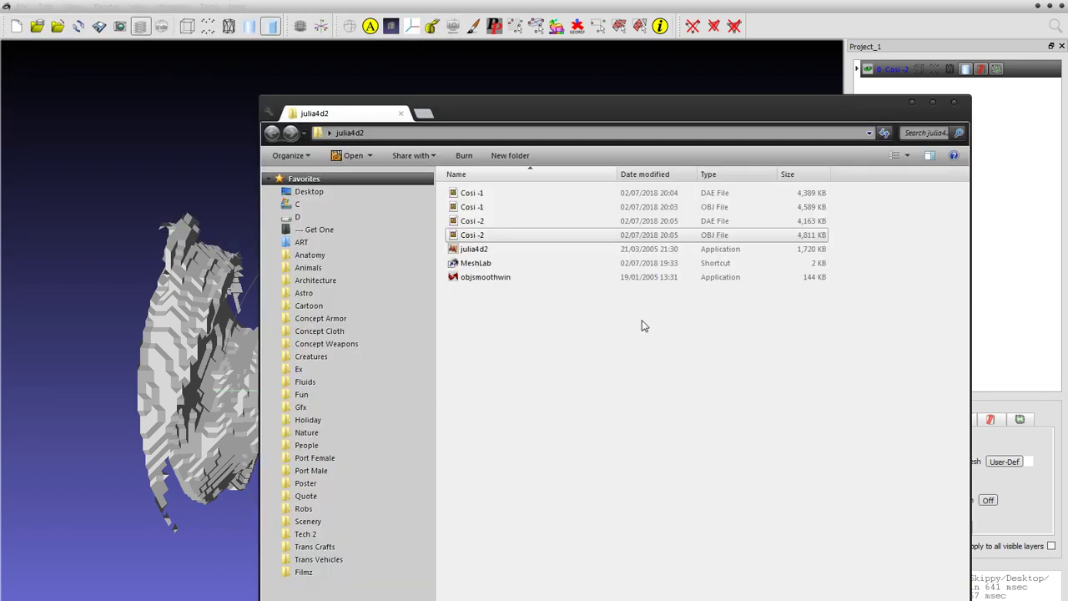
{"action": "left_click", "coordinate": [476, 220]}
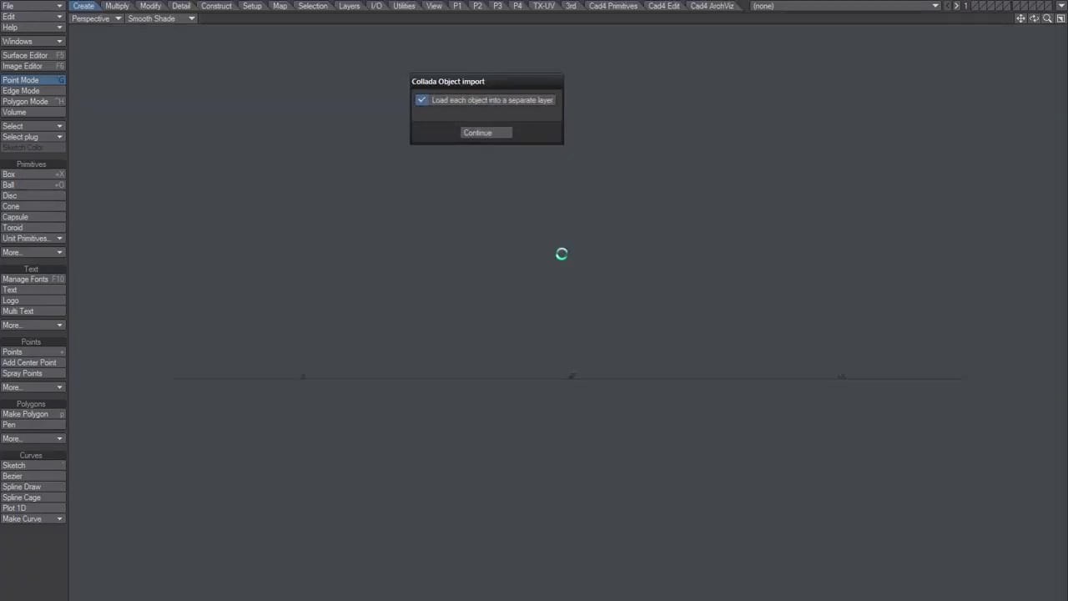
{"action": "left_click", "coordinate": [486, 133]}
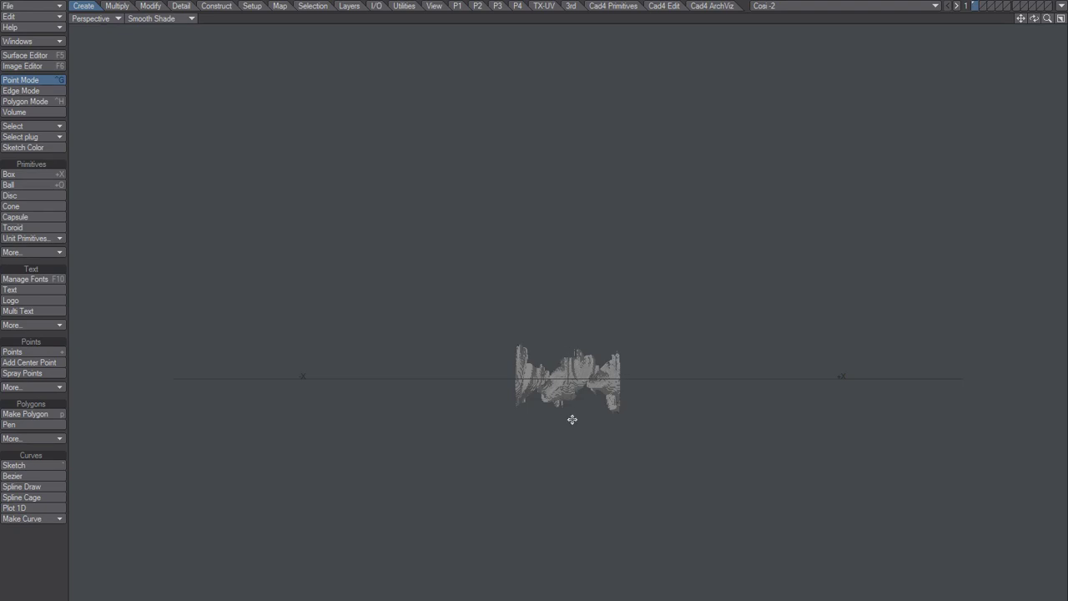
Step: Smooth the imported Cosi -2 mesh with RT Smooth at strength 1.0 and 111 iterations
{"action": "left_click_drag", "start_coordinate": [572, 434], "coordinate": [448, 435]}
{"action": "key", "text": "a"}
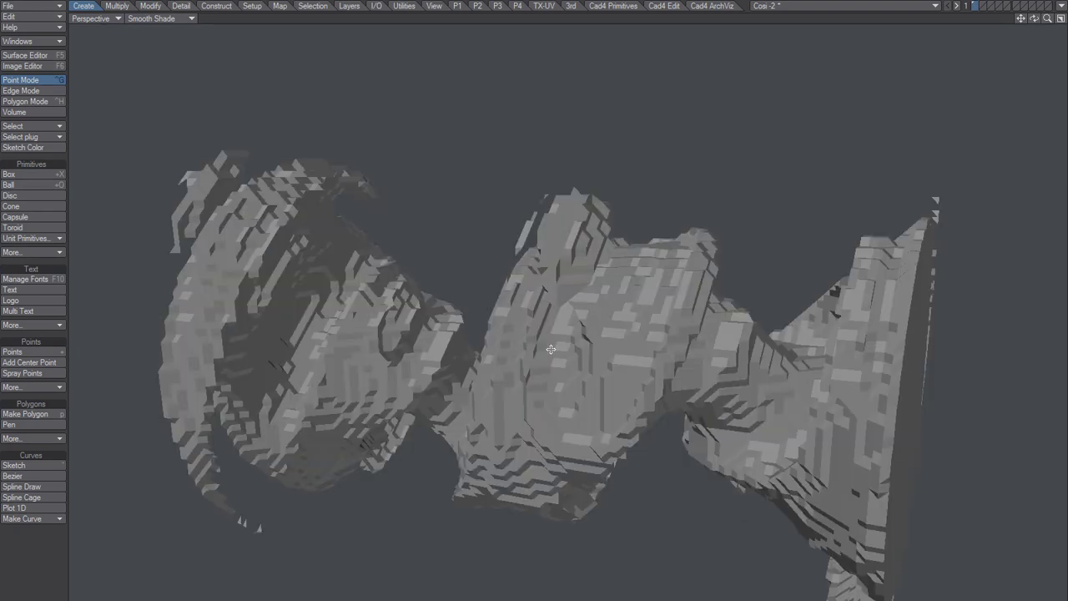
{"action": "left_click_drag", "start_coordinate": [590, 393], "coordinate": [534, 332], "text": "ctrl+alt"}
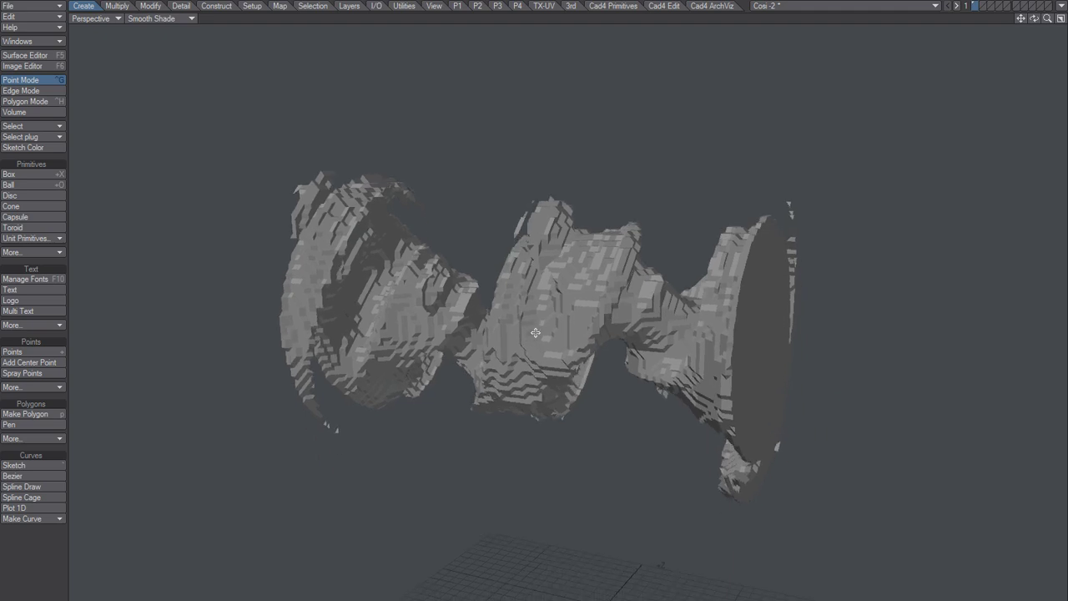
{"action": "key", "text": "shift+m"}
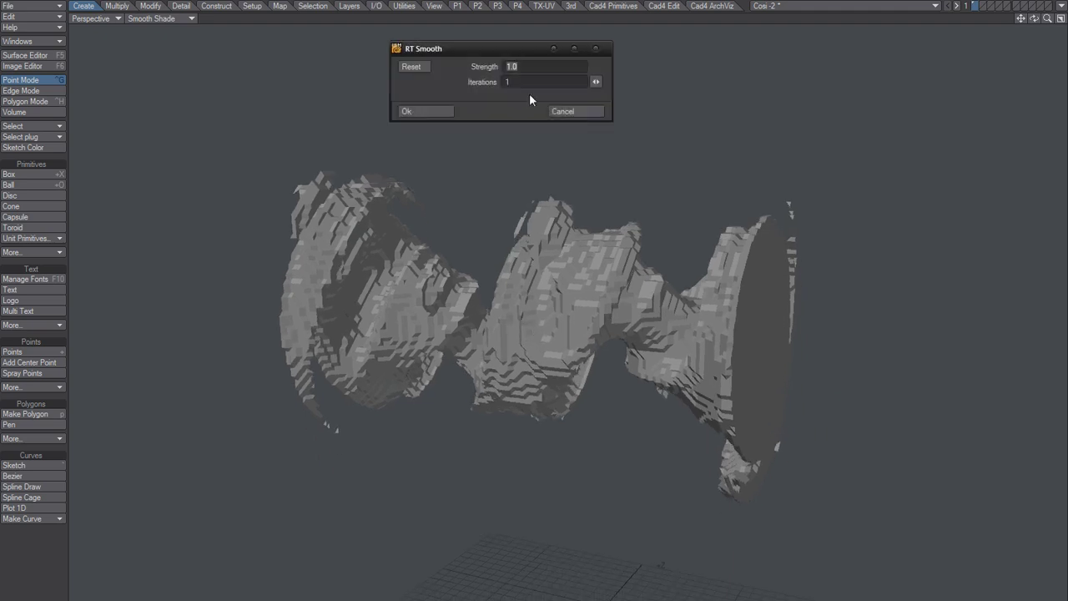
{"action": "left_click", "coordinate": [521, 84]}
{"action": "key", "text": "Tab"}
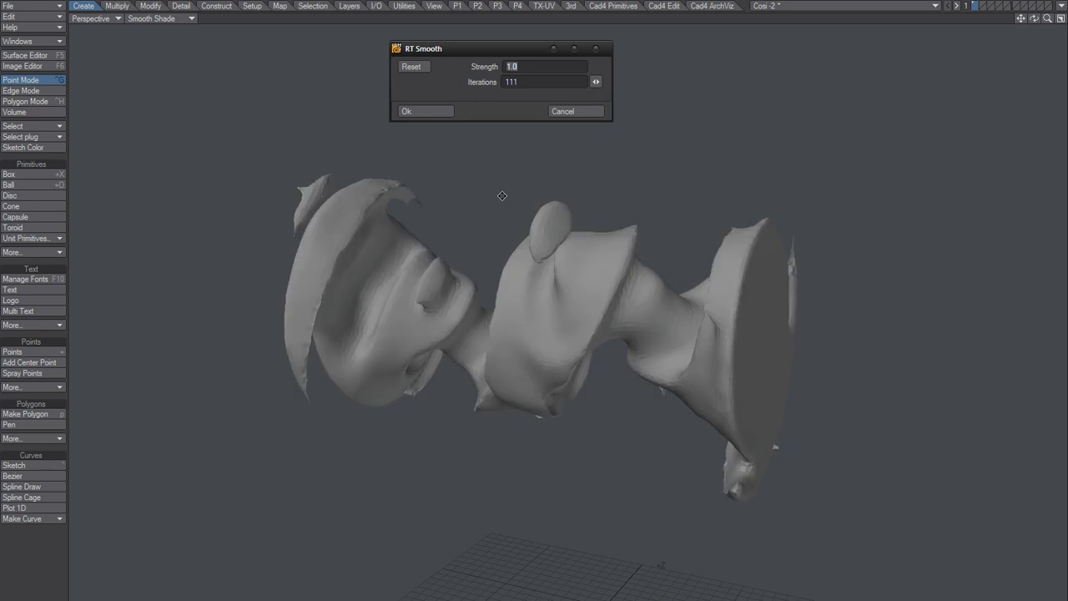
{"action": "left_click", "coordinate": [408, 111]}
{"action": "left_click_drag", "start_coordinate": [518, 384], "coordinate": [576, 361], "text": "alt"}
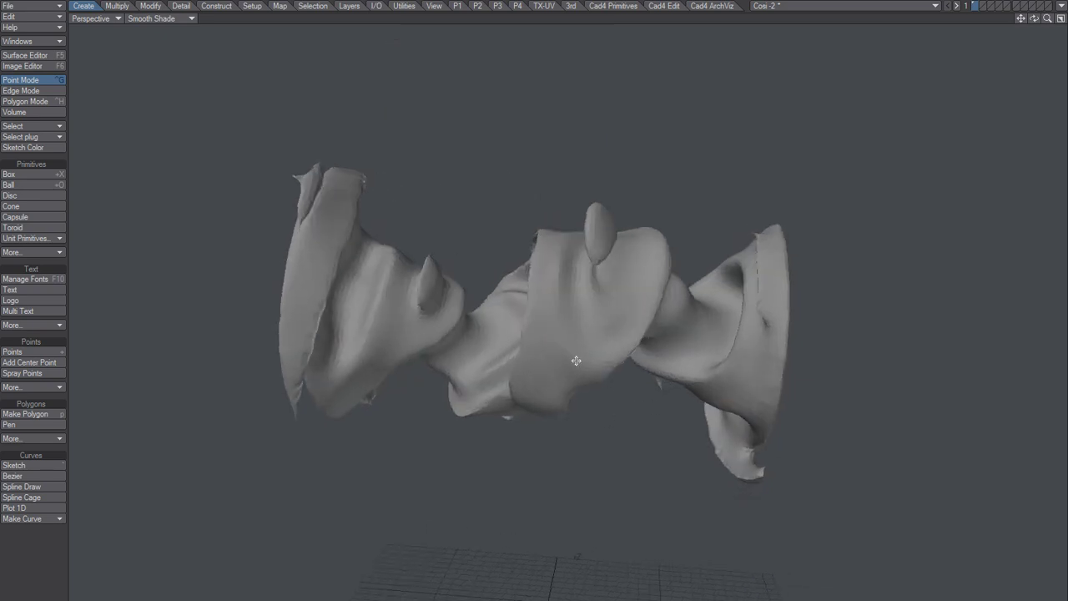
Step: Set the Default surface to 50% specularity and 10% glossiness, and enable smoothing
{"action": "key", "text": "F5"}
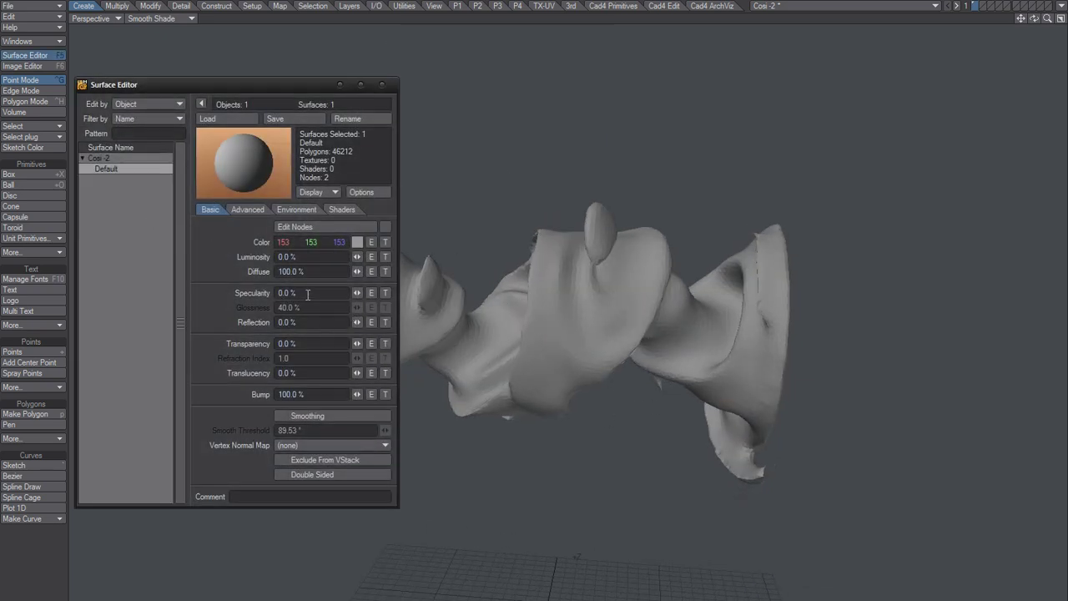
{"action": "left_click", "coordinate": [307, 294]}
{"action": "type", "text": "50"}
{"action": "key", "text": "Tab"}
{"action": "type", "text": "10"}
{"action": "key", "text": "Tab"}
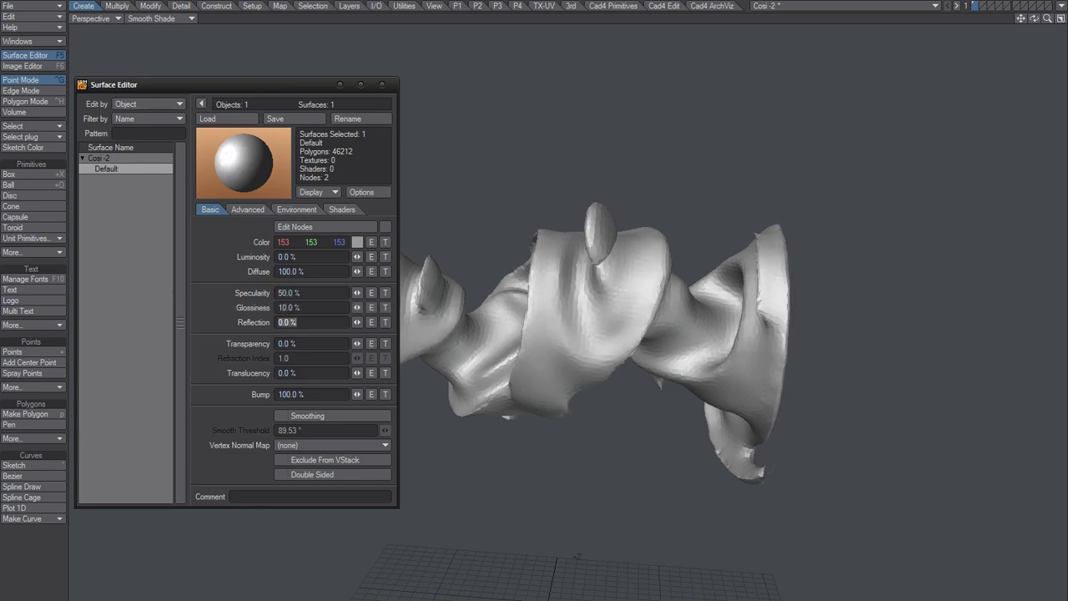
{"action": "left_click", "coordinate": [333, 414]}
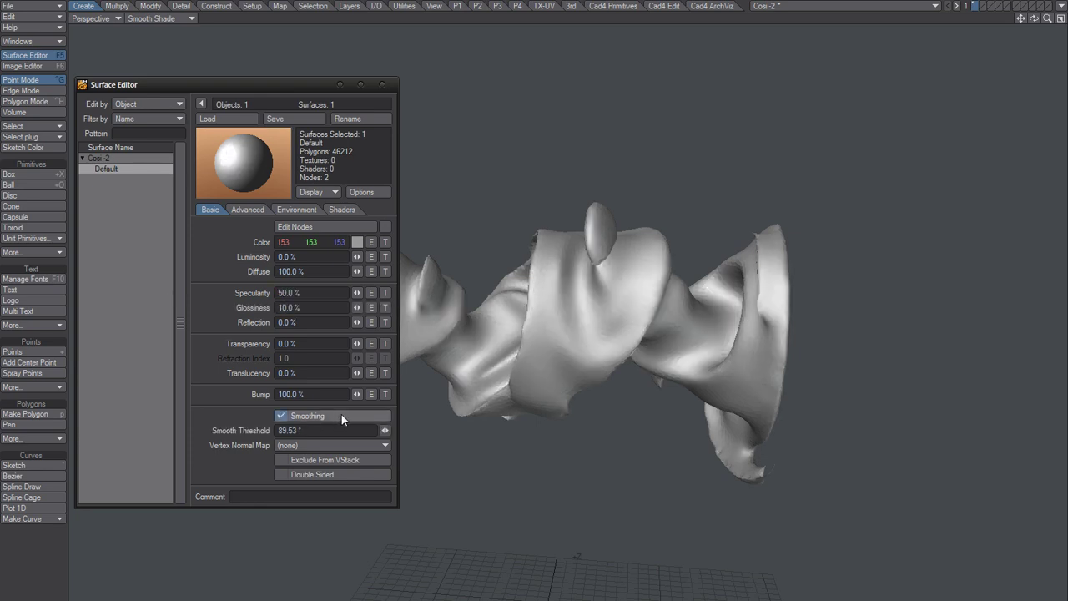
{"action": "left_click", "coordinate": [382, 85]}
Step: Reshape the mesh with LWB Grab, pulling its left end up and outward, its middle downward and its right lobe up and outward
{"action": "left_click_drag", "start_coordinate": [542, 366], "coordinate": [568, 323], "text": "alt"}
{"action": "mouse_move", "coordinate": [468, 321]}
{"action": "left_mouse_down", "text": "alt"}
{"action": "mouse_move", "coordinate": [595, 258]}
{"action": "mouse_move", "coordinate": [591, 319]}
{"action": "mouse_move", "coordinate": [662, 254]}
{"action": "mouse_move", "coordinate": [579, 262]}
{"action": "mouse_move", "coordinate": [618, 305]}
{"action": "mouse_move", "coordinate": [623, 373]}
{"action": "mouse_move", "coordinate": [607, 359]}
{"action": "left_mouse_up", "text": "alt"}
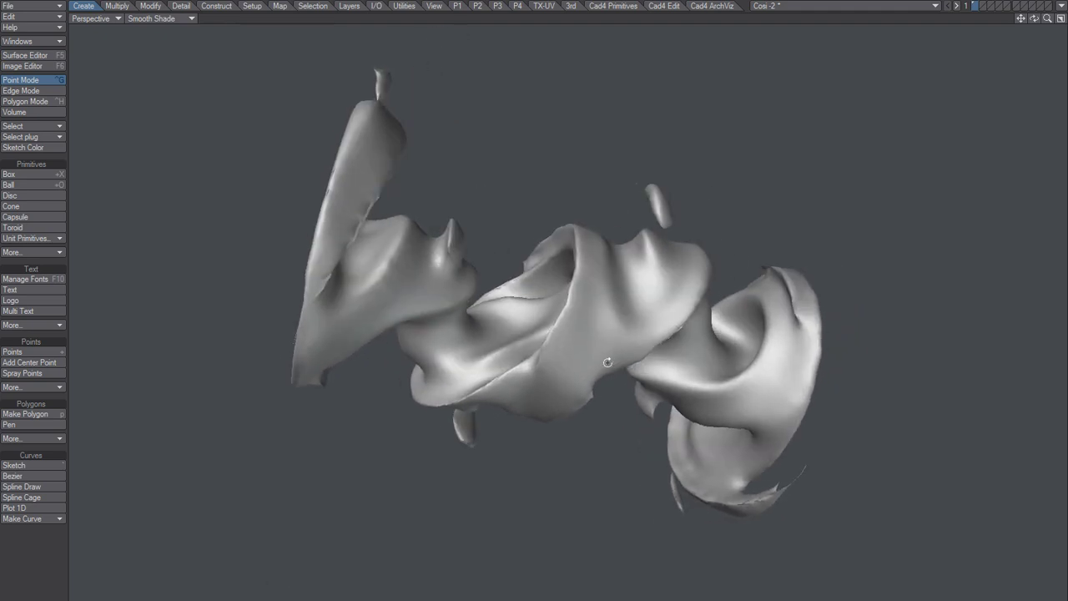
{"action": "left_click", "coordinate": [576, 8]}
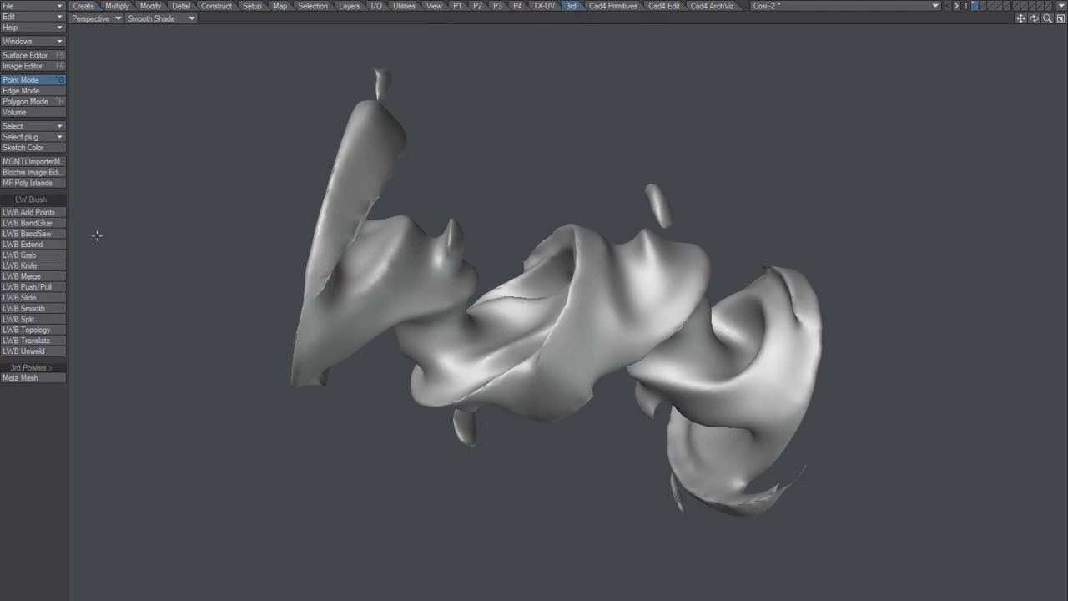
{"action": "left_click", "coordinate": [26, 256]}
{"action": "left_click_drag", "start_coordinate": [361, 111], "coordinate": [236, 43]}
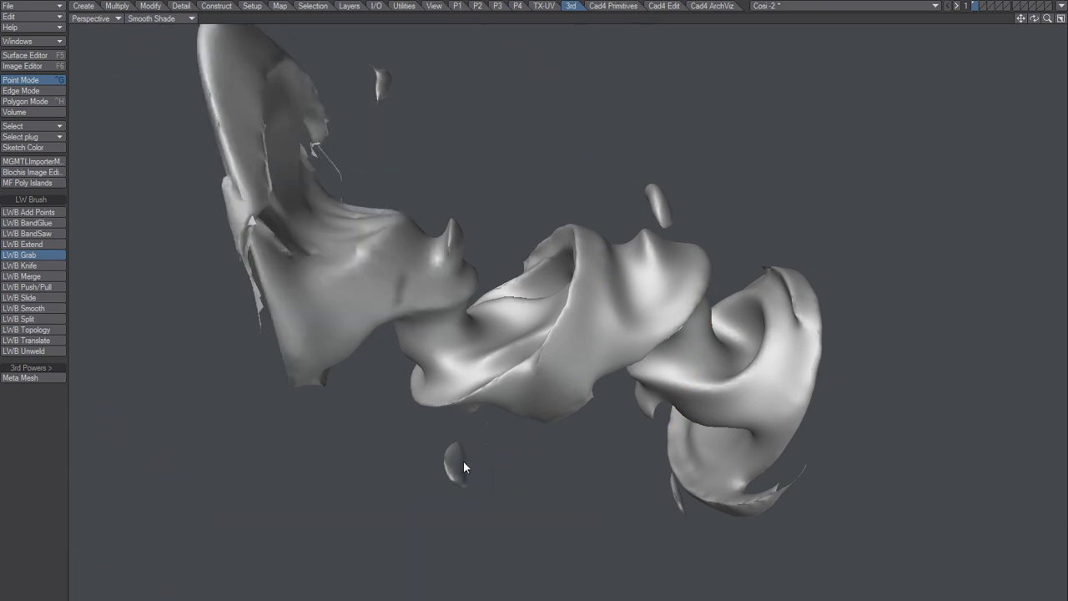
{"action": "left_click_drag", "start_coordinate": [471, 407], "coordinate": [458, 447]}
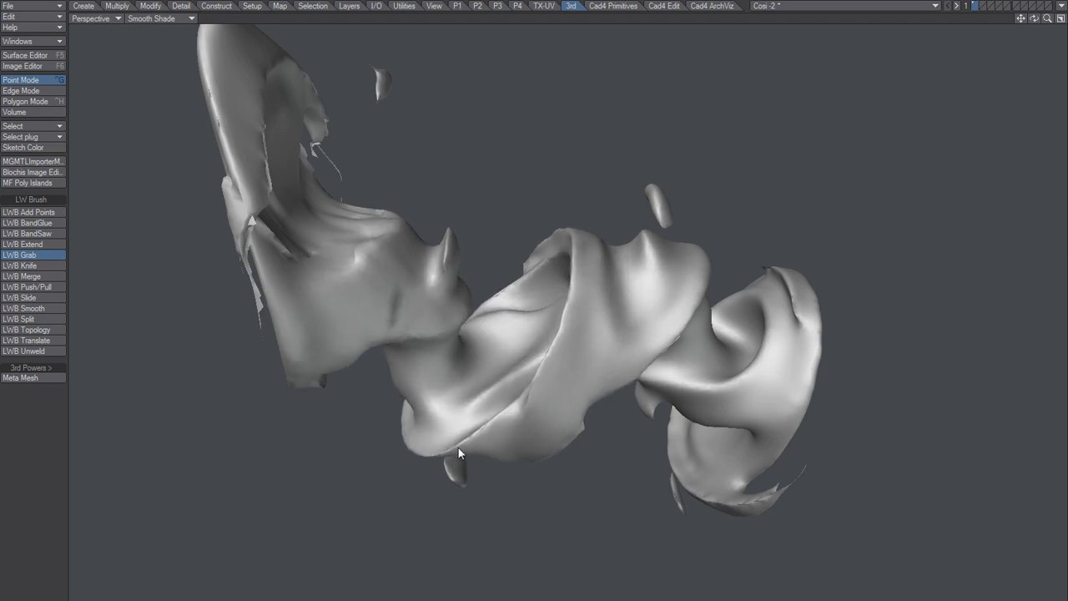
{"action": "left_click_drag", "start_coordinate": [855, 218], "coordinate": [855, 219]}
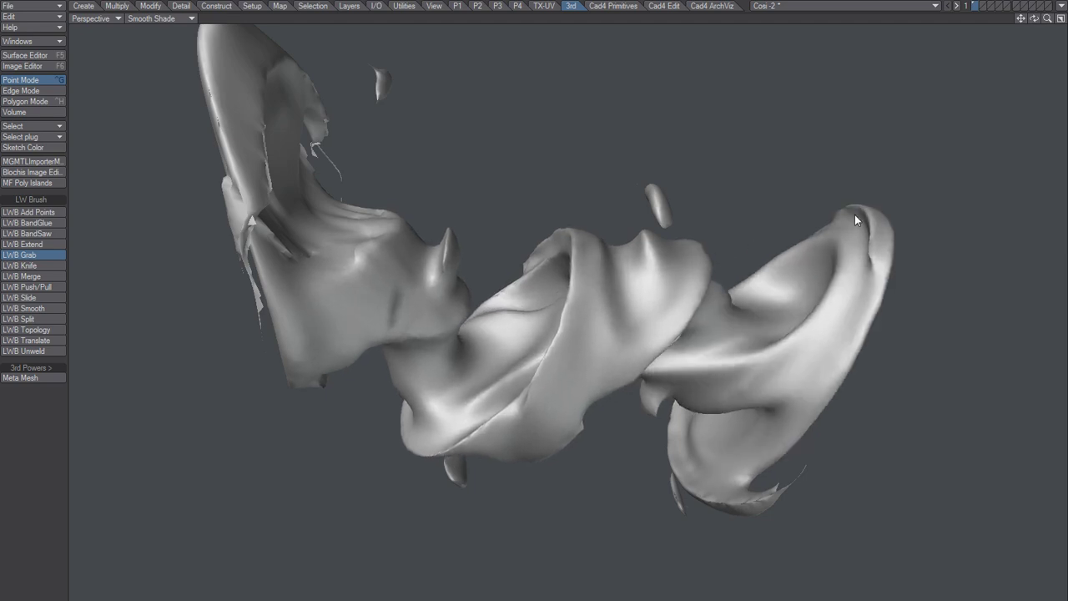